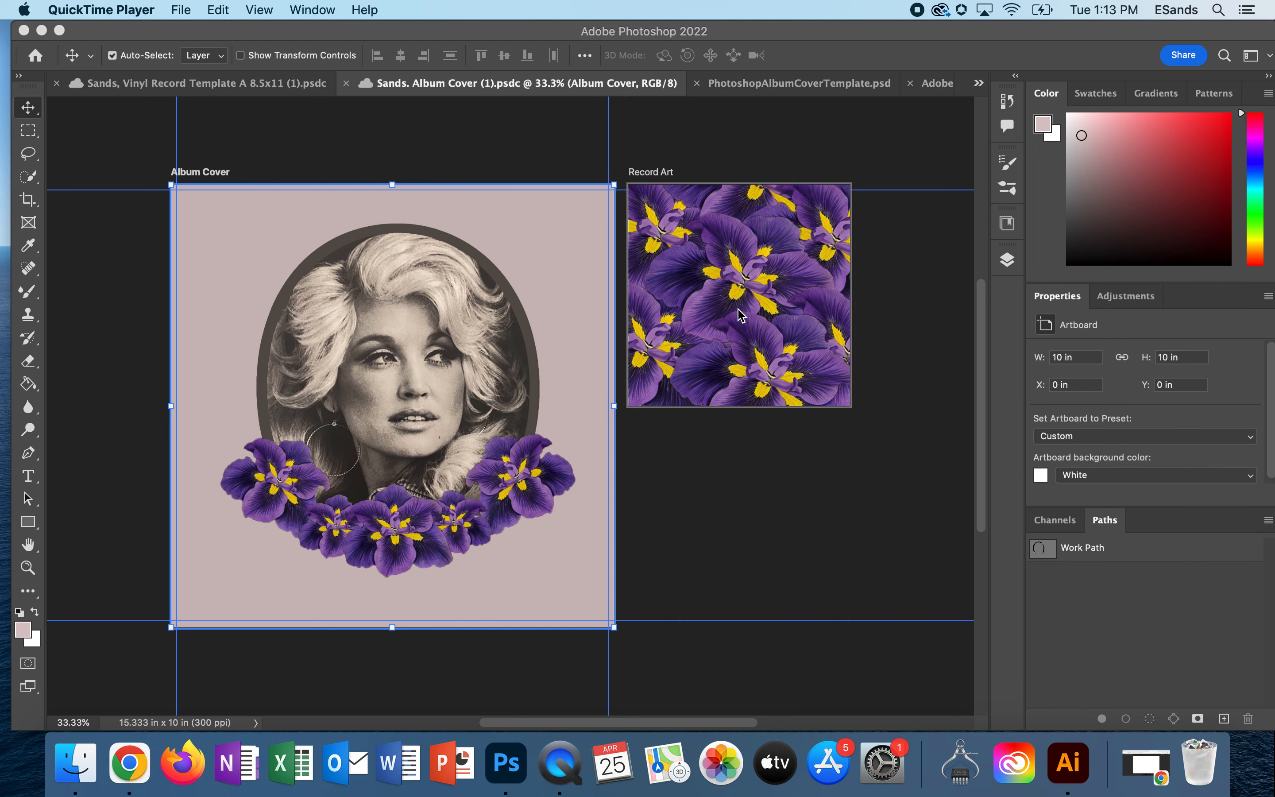
# Switch to Adobe Illustrator 2023 with the FinalAlbumCover.ai document in front
pyautogui.click(1070, 763)
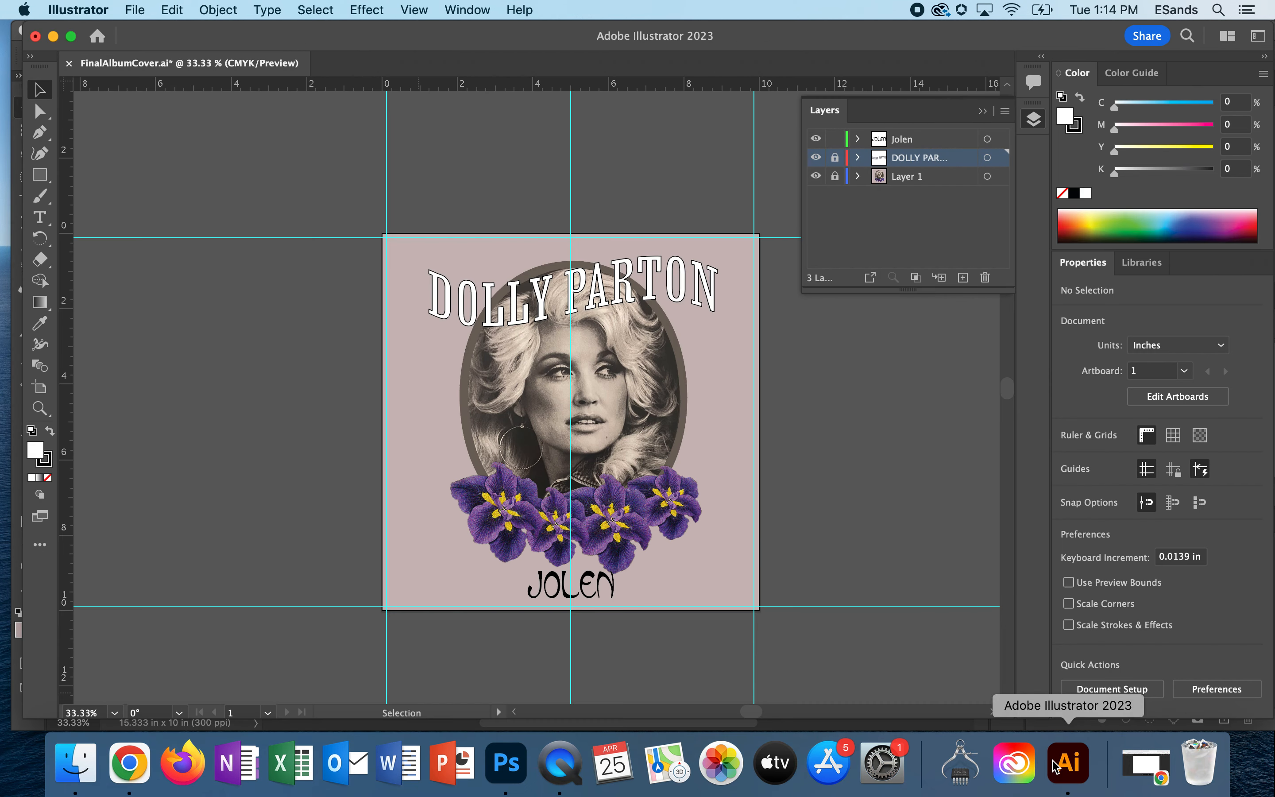
pyautogui.click(942, 9)
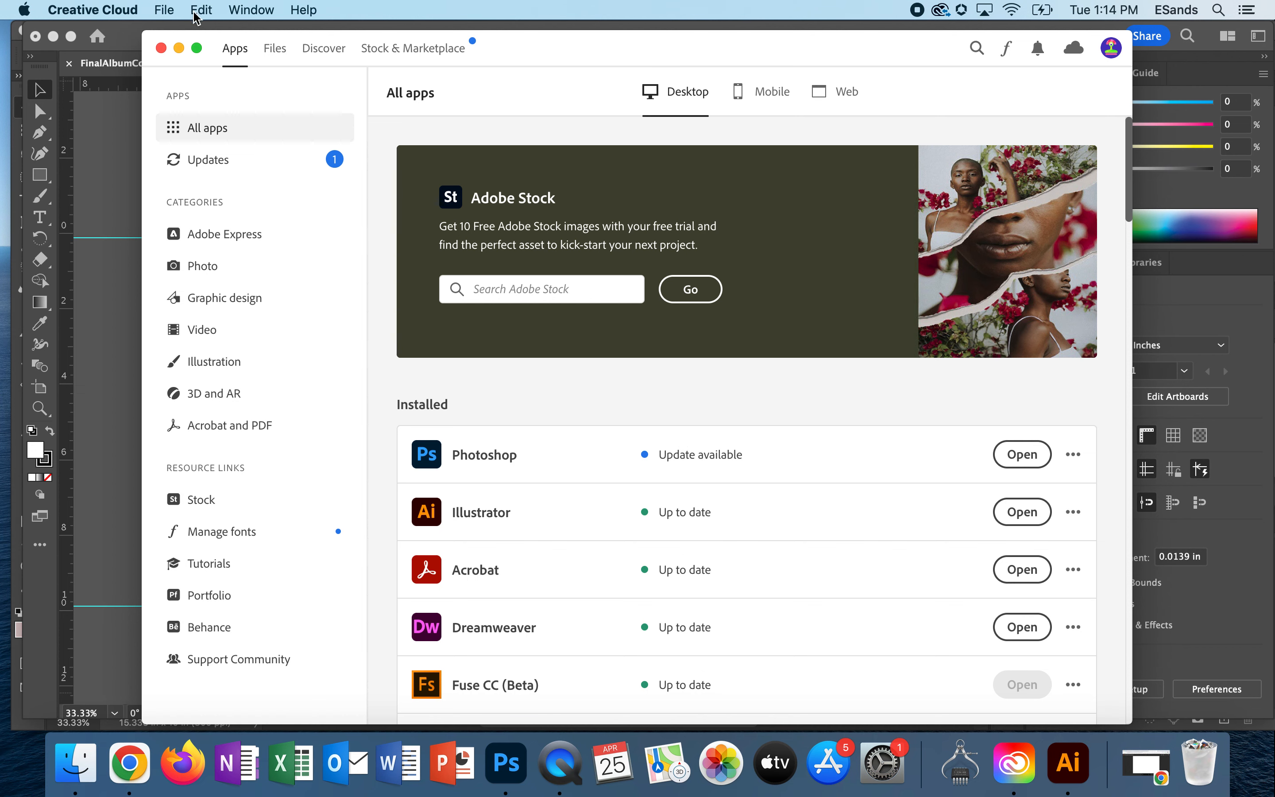
pyautogui.click(179, 48)
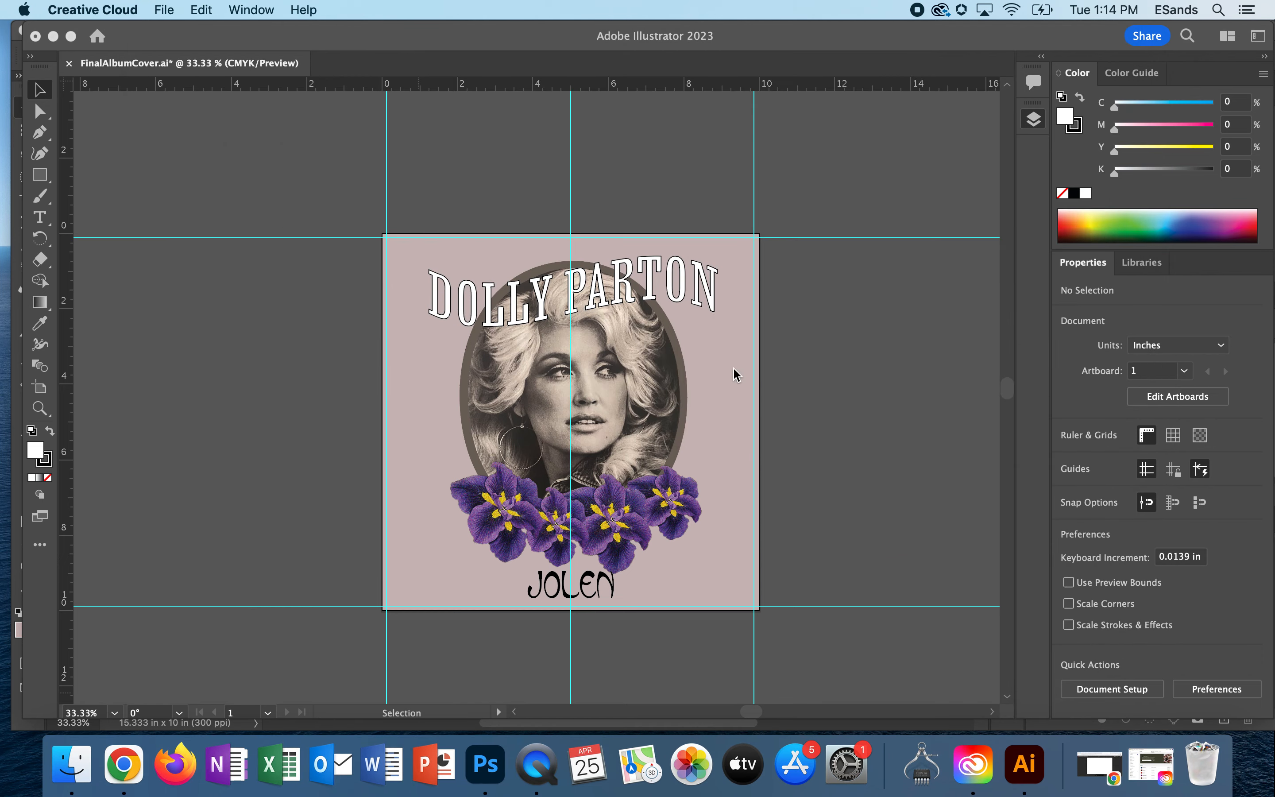
pyautogui.click(846, 331)
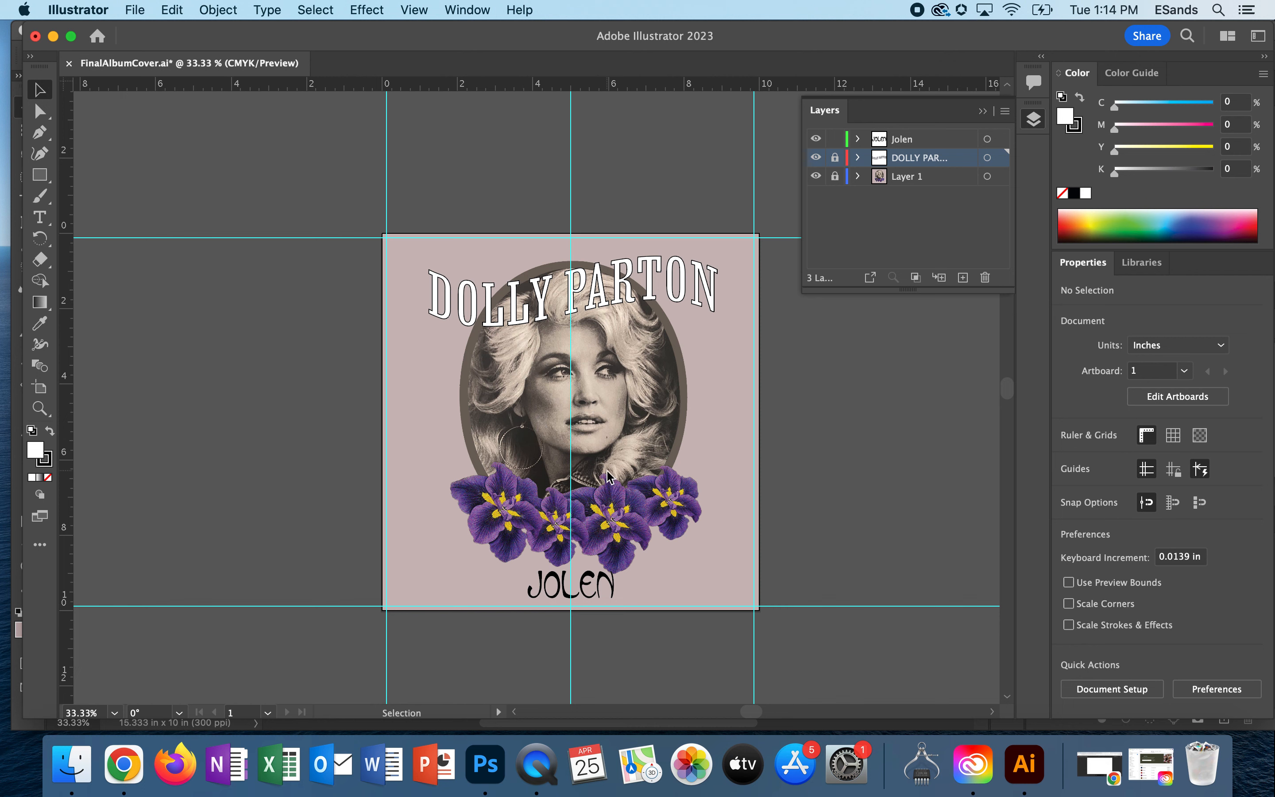
# Open the image Album Cover.png from the Creative Cloud Files folder
pyautogui.click(138, 8)
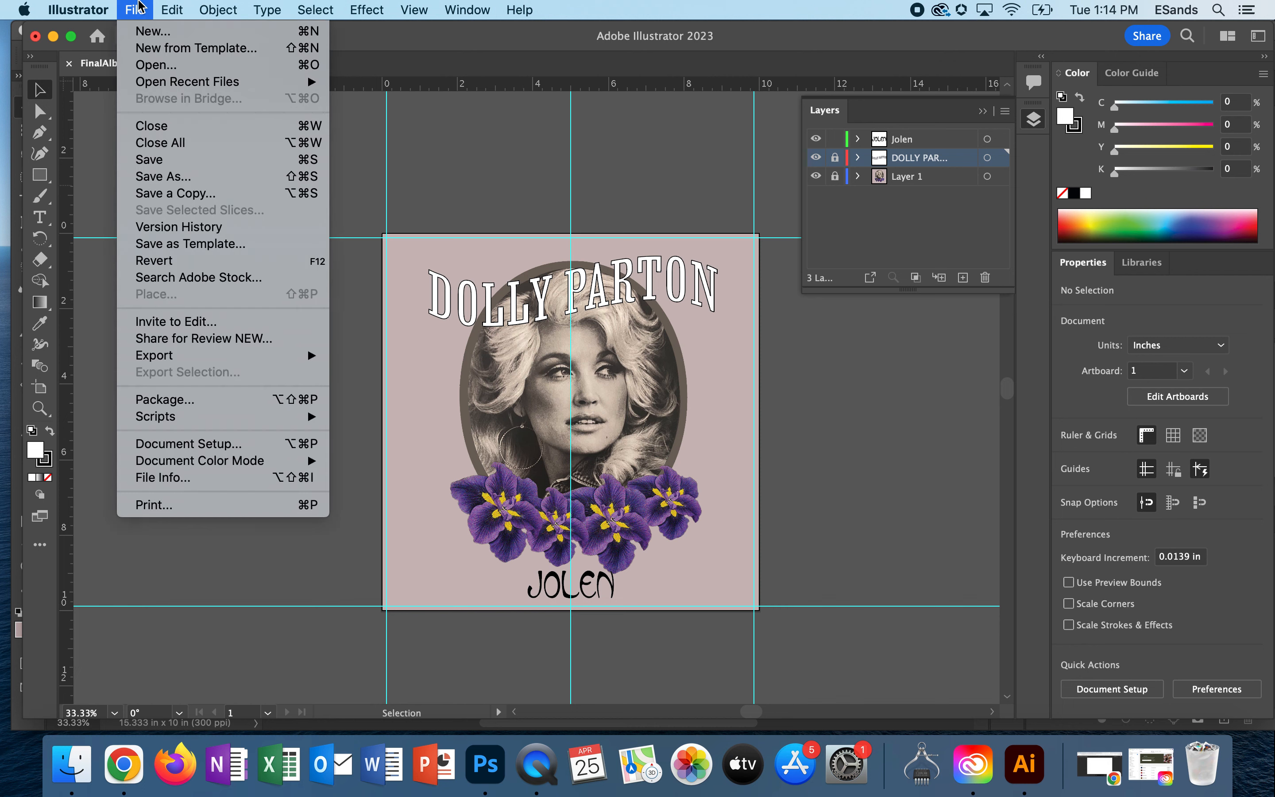
pyautogui.click(159, 67)
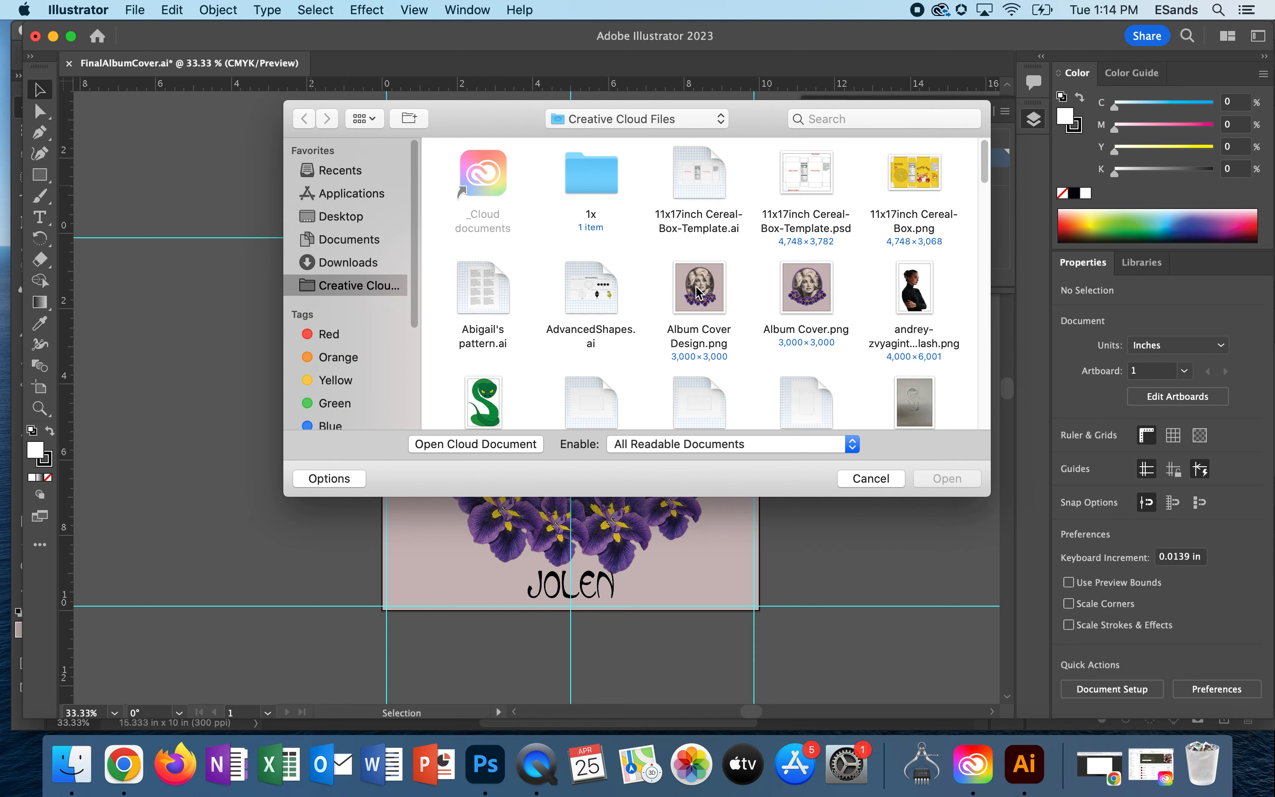
pyautogui.doubleClick(807, 289)
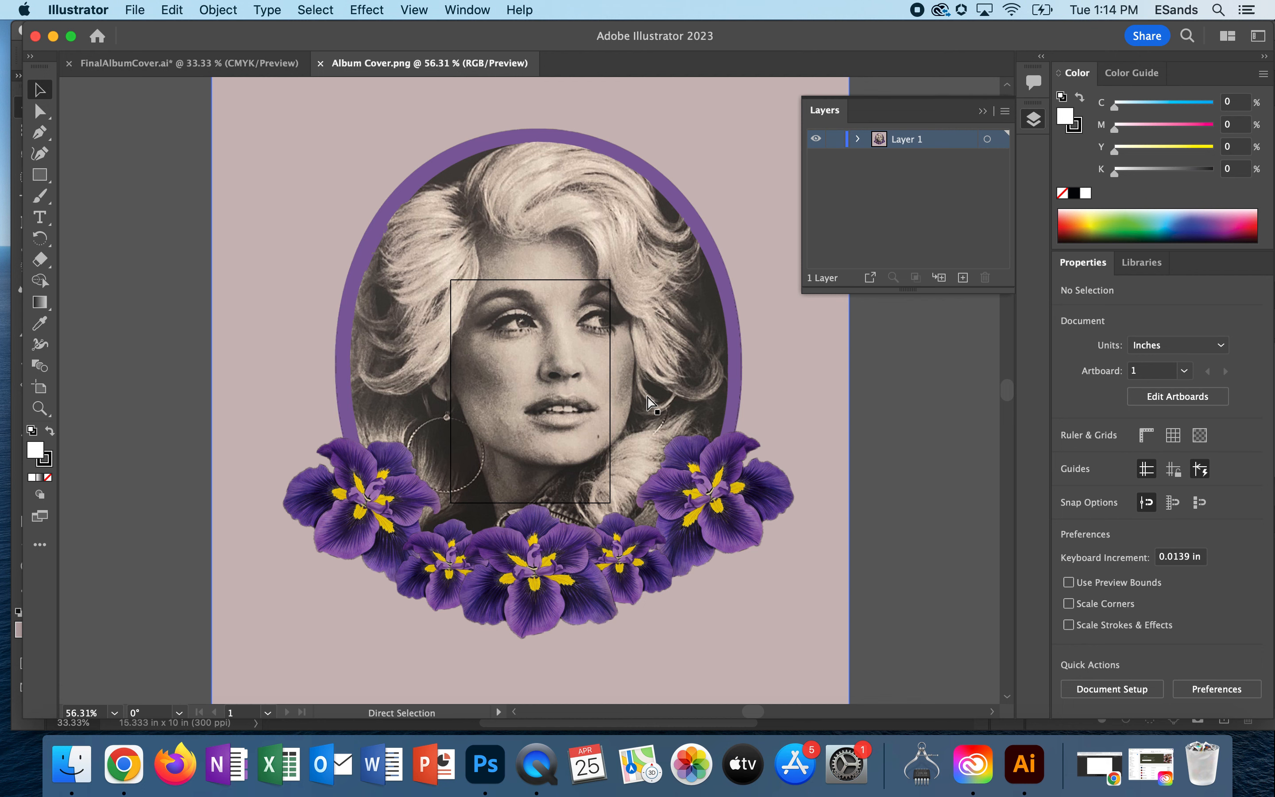
# Show the rulers, add a vertical guide outside the artwork's left edge and select the image
pyautogui.press('super+minus')
pyautogui.press('super+minus')
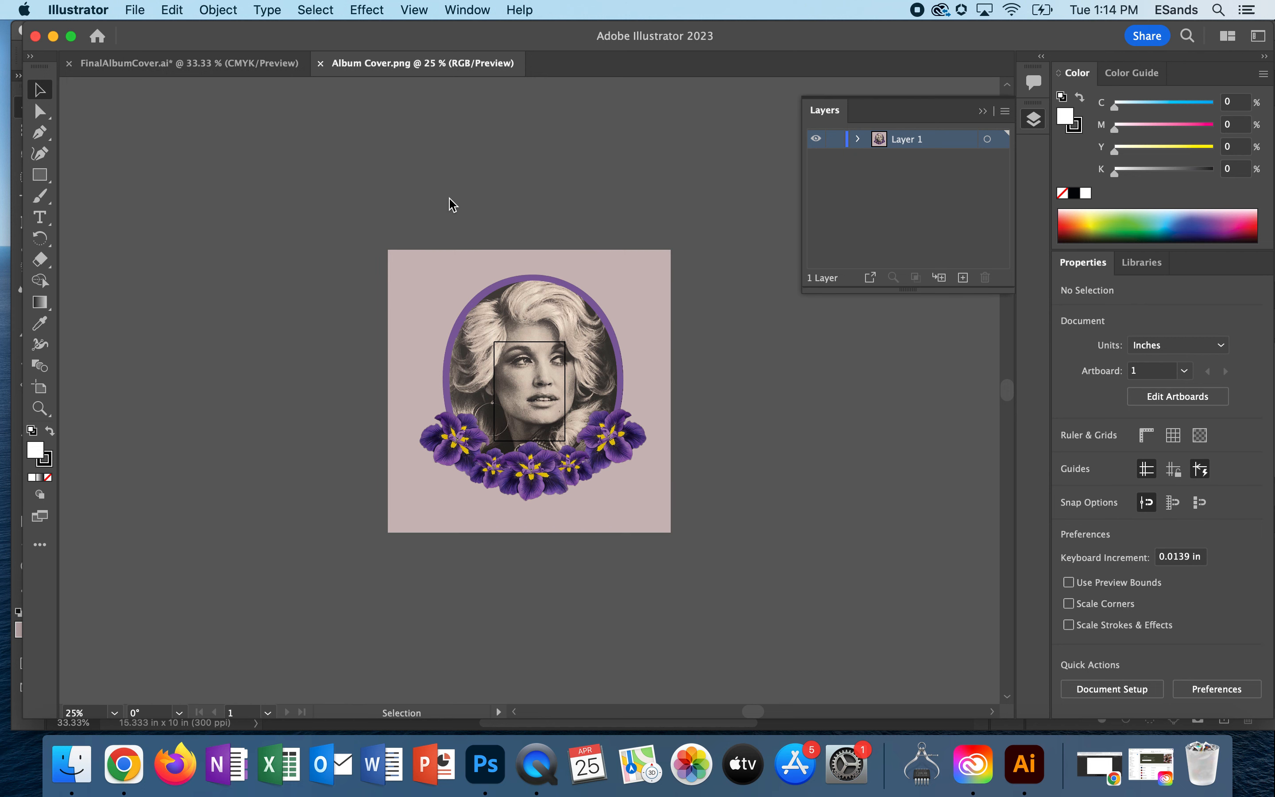
pyautogui.press('a')
pyautogui.press('super+r')
pyautogui.press('v')
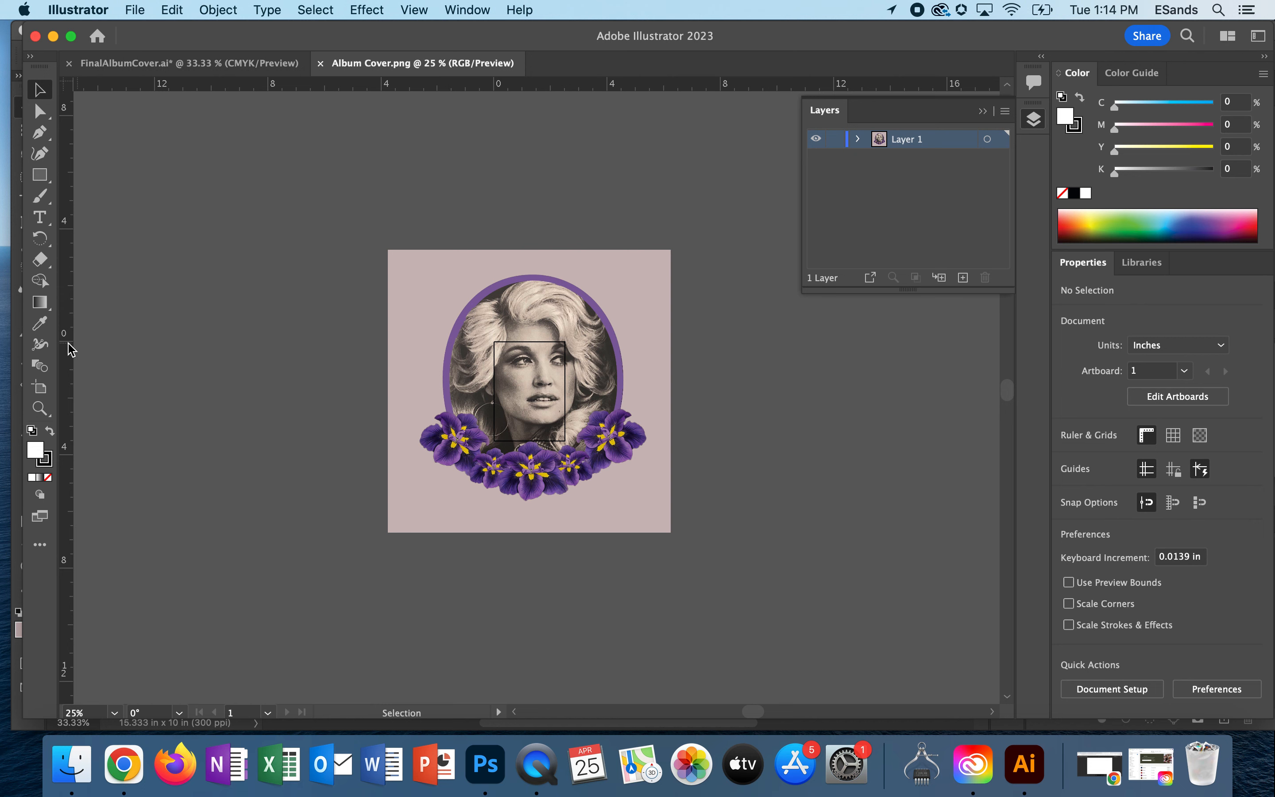
pyautogui.moveTo(70, 349); pyautogui.dragTo(385, 348)
pyautogui.click(491, 261)
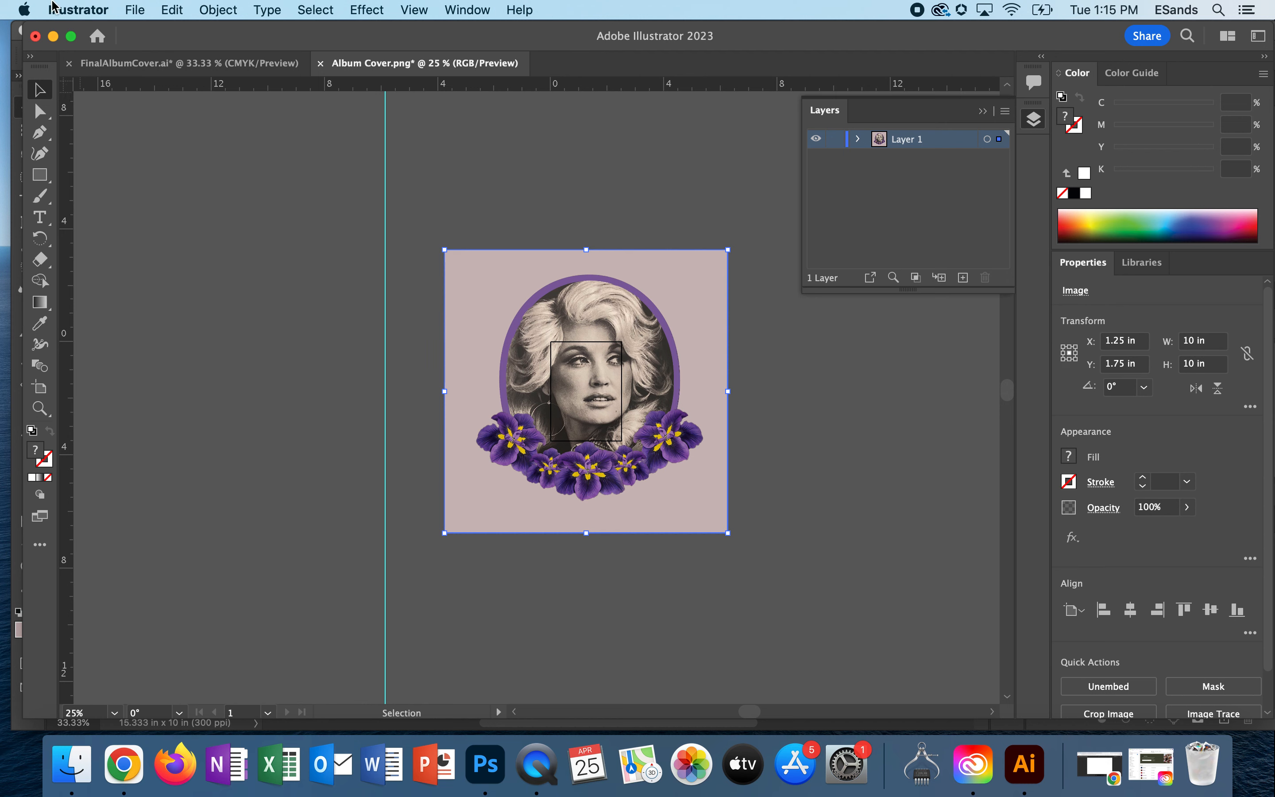
# Review the Units and Guides & Grid preferences
pyautogui.click(24, 6)
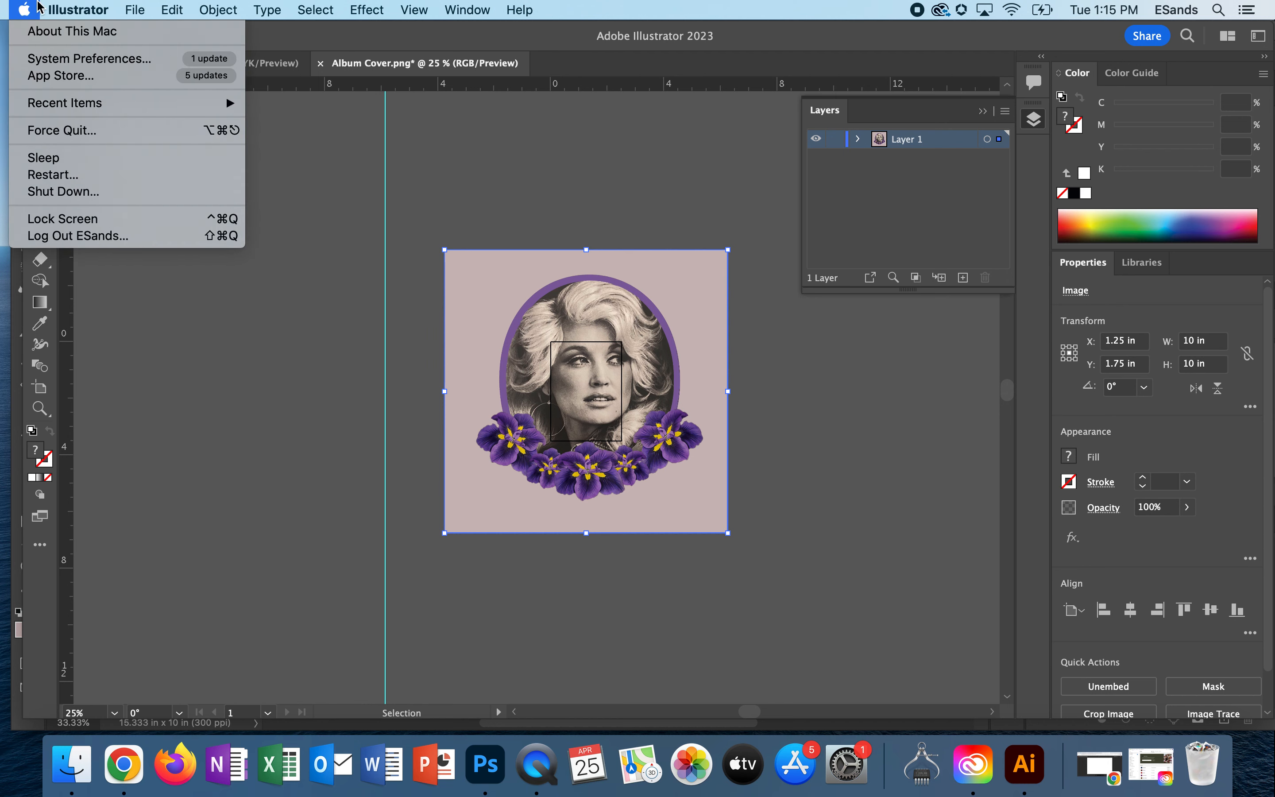
pyautogui.moveTo(78, 9)
pyautogui.moveTo(81, 62)
pyautogui.click(232, 109)
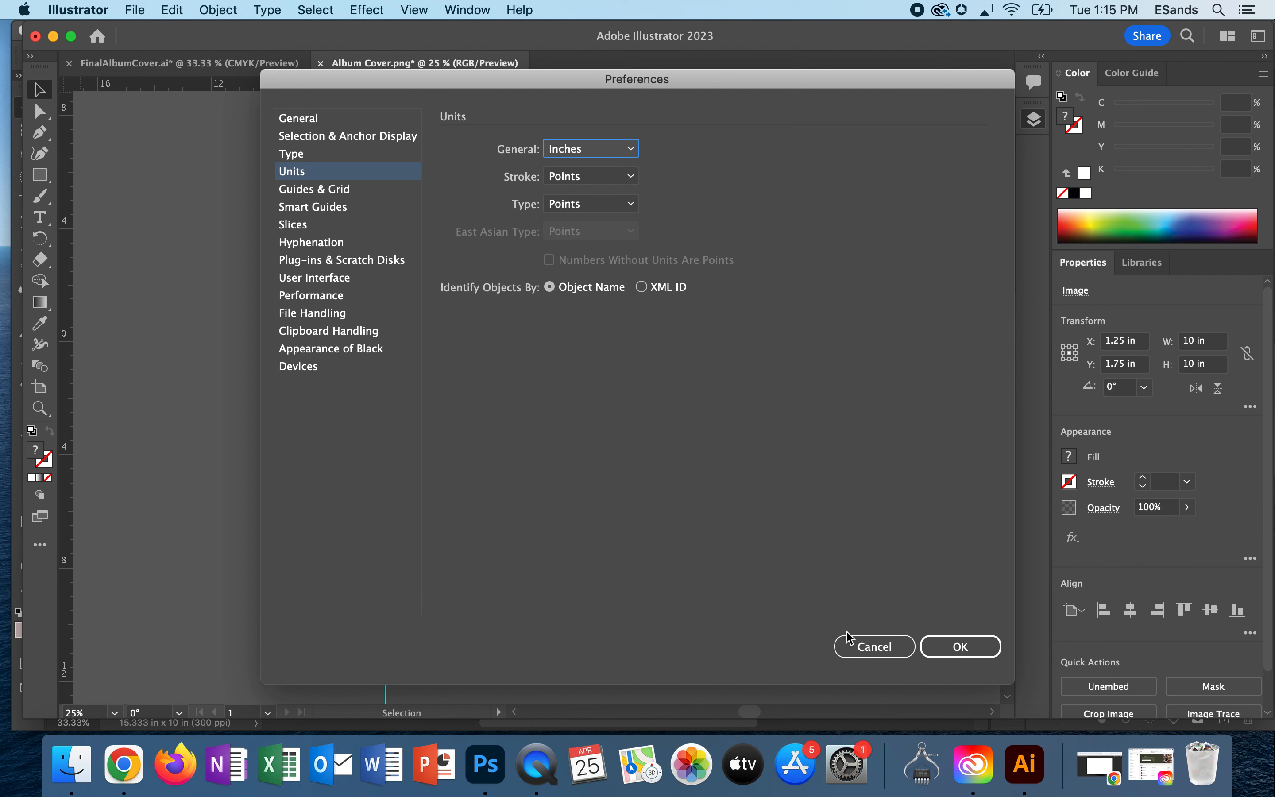
pyautogui.click(338, 191)
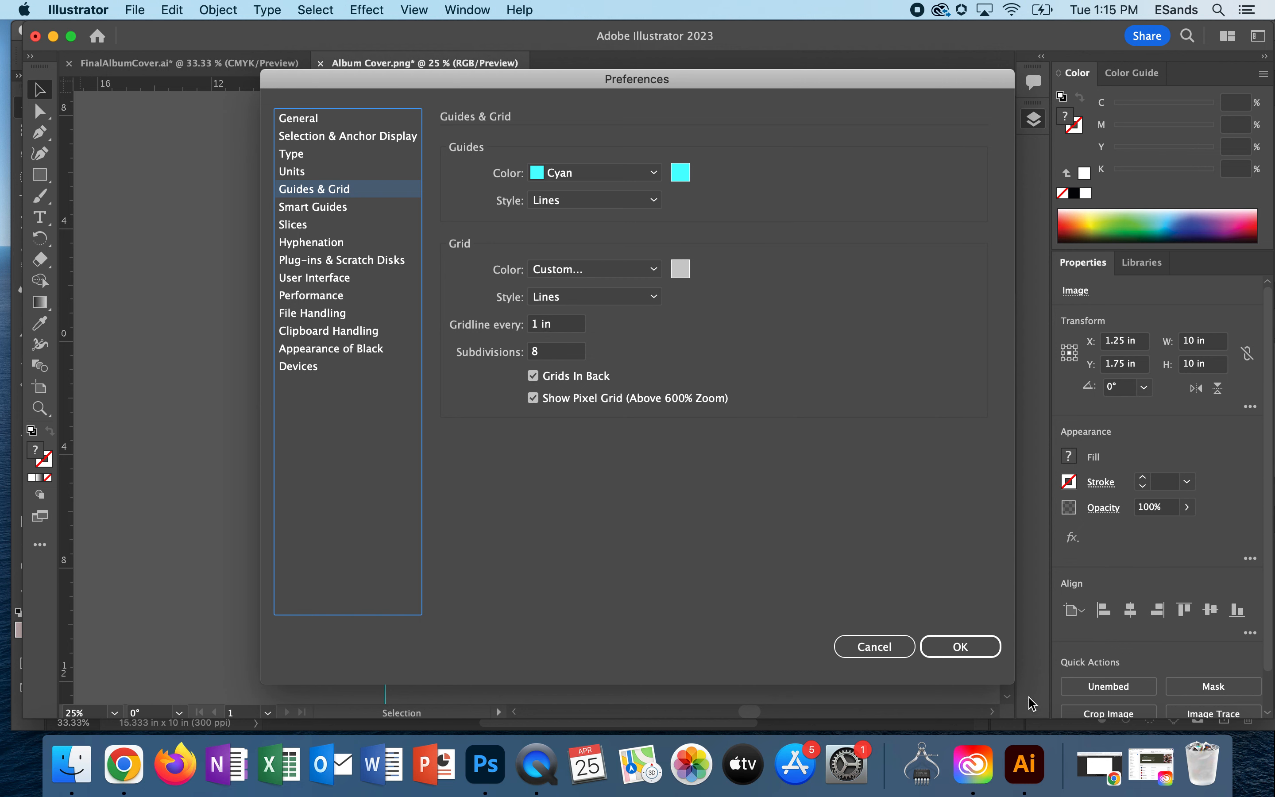
pyautogui.click(961, 647)
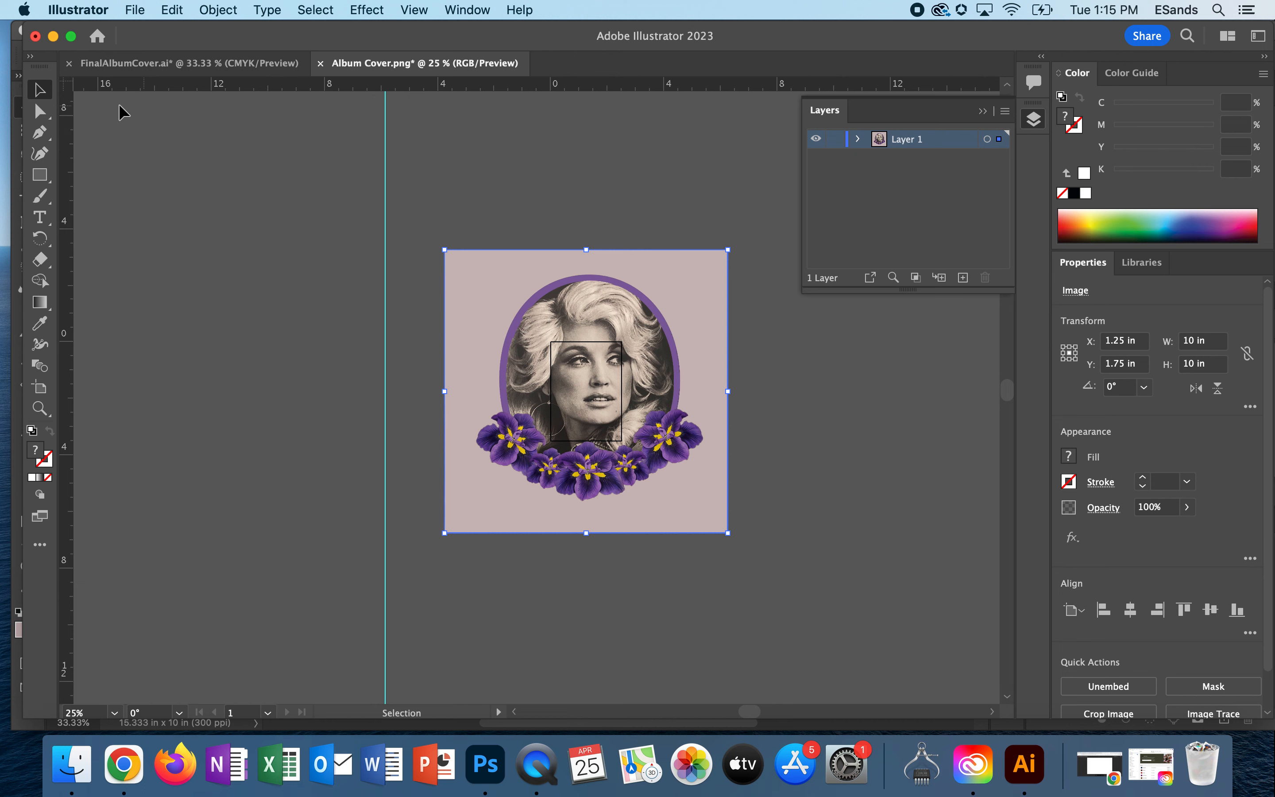
# Set the ruler origin at the artwork's upper-left corner and position vertical margin guides at about 0.5 in and 9.5 in
pyautogui.moveTo(69, 84); pyautogui.dragTo(445, 251)
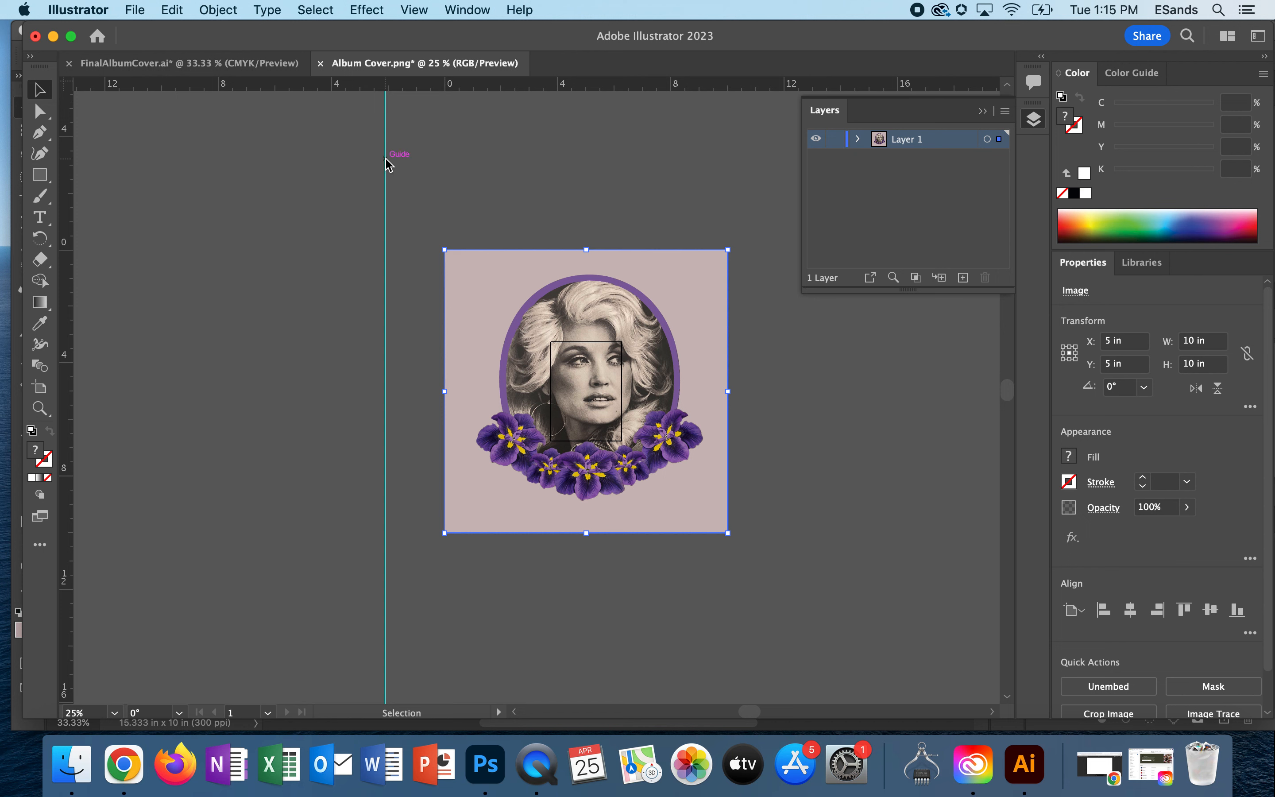
pyautogui.moveTo(384, 160); pyautogui.dragTo(460, 163)
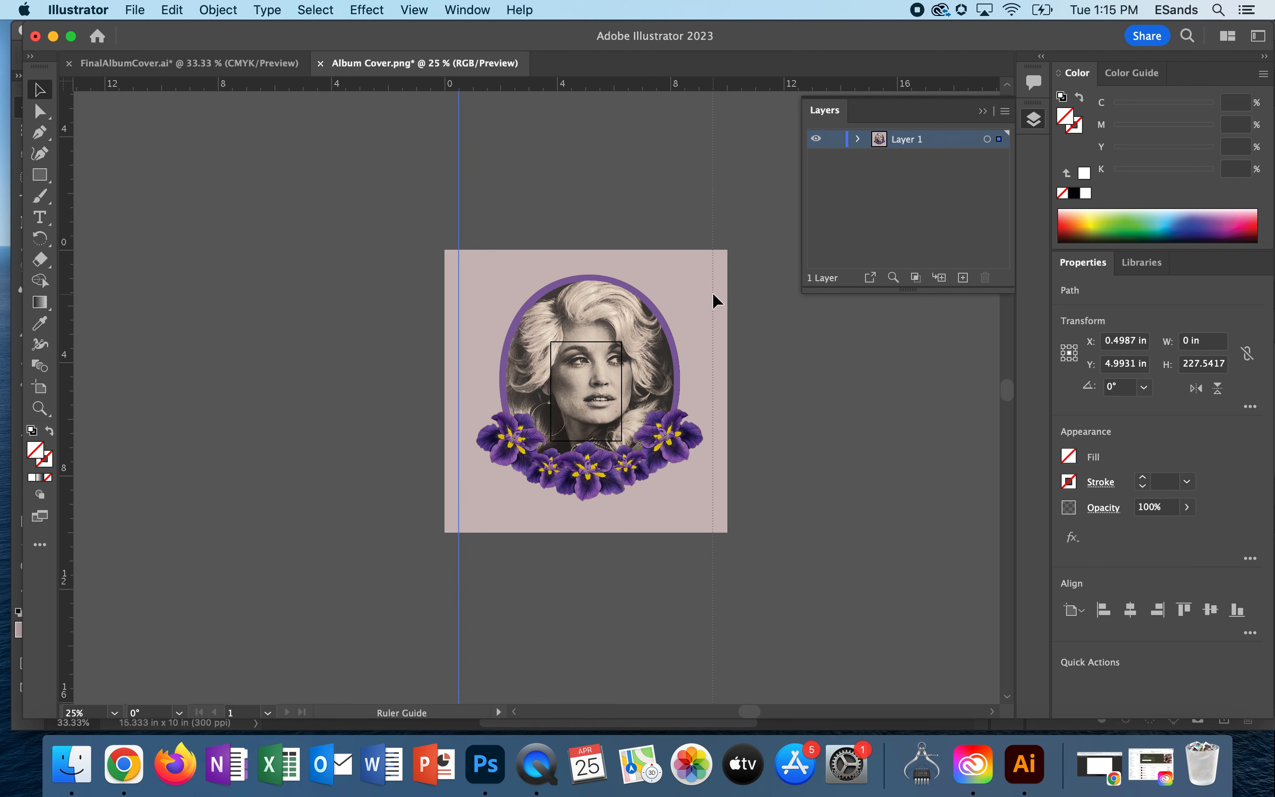
pyautogui.moveTo(713, 294); pyautogui.dragTo(714, 295)
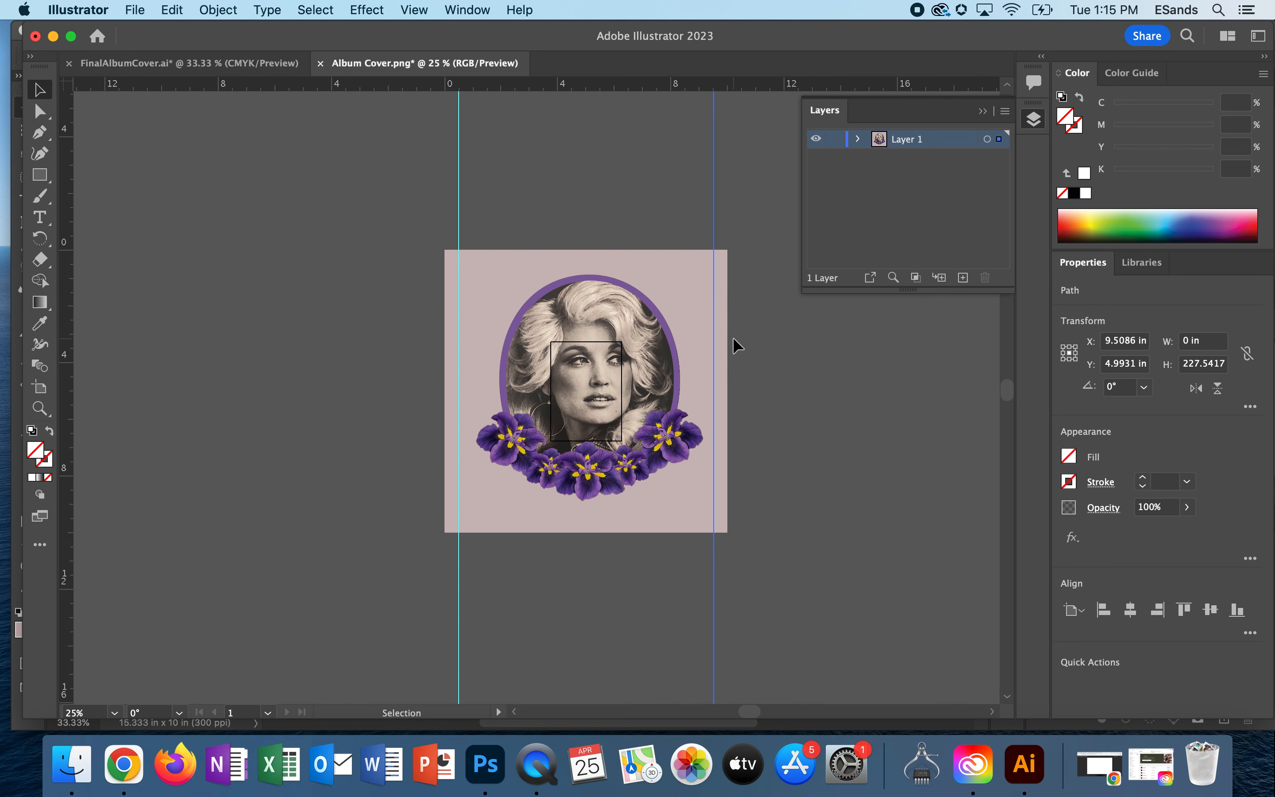
# Add horizontal margin guides across the artwork at about 0.5 in and 9.5 in from its upper edge
pyautogui.moveTo(521, 84); pyautogui.dragTo(535, 263)
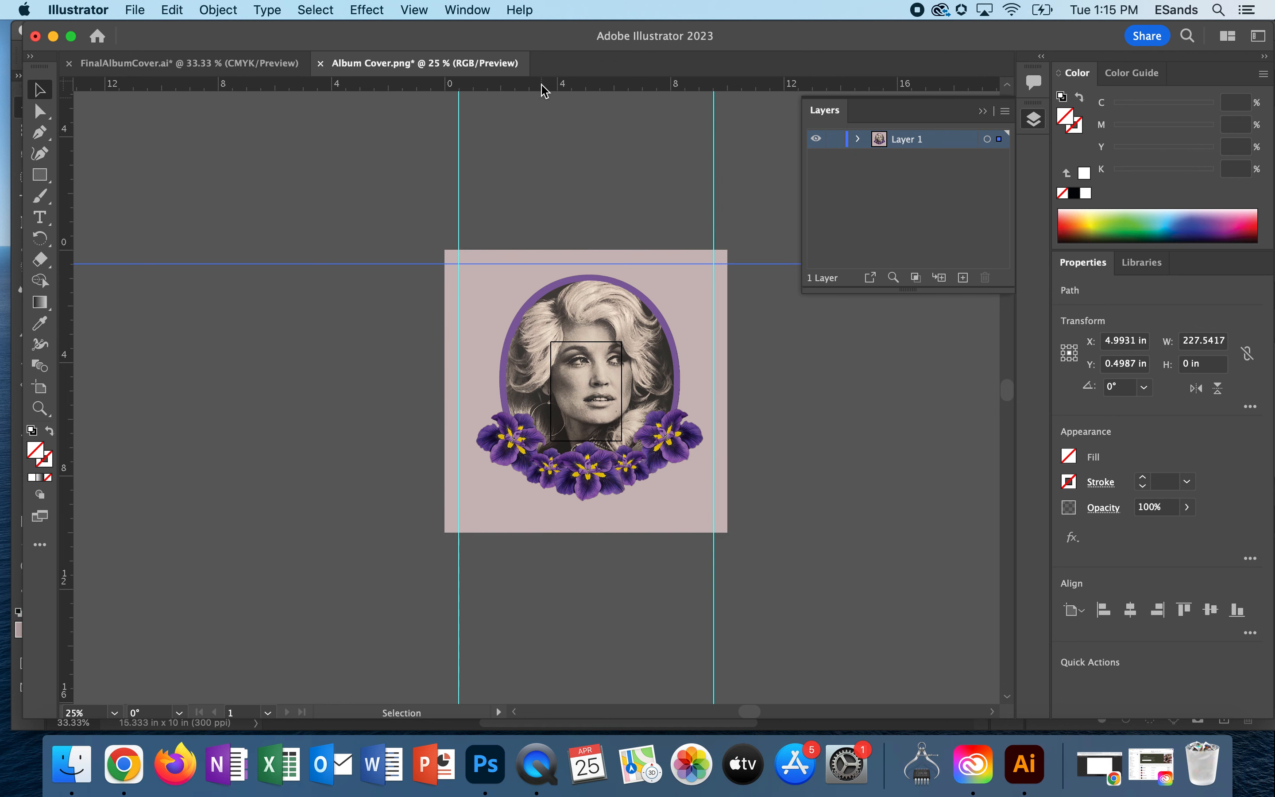
pyautogui.moveTo(542, 85); pyautogui.dragTo(538, 381)
pyautogui.moveTo(527, 503)
pyautogui.mouseDown()
pyautogui.moveTo(523, 532)
pyautogui.moveTo(524, 518)
pyautogui.mouseUp()
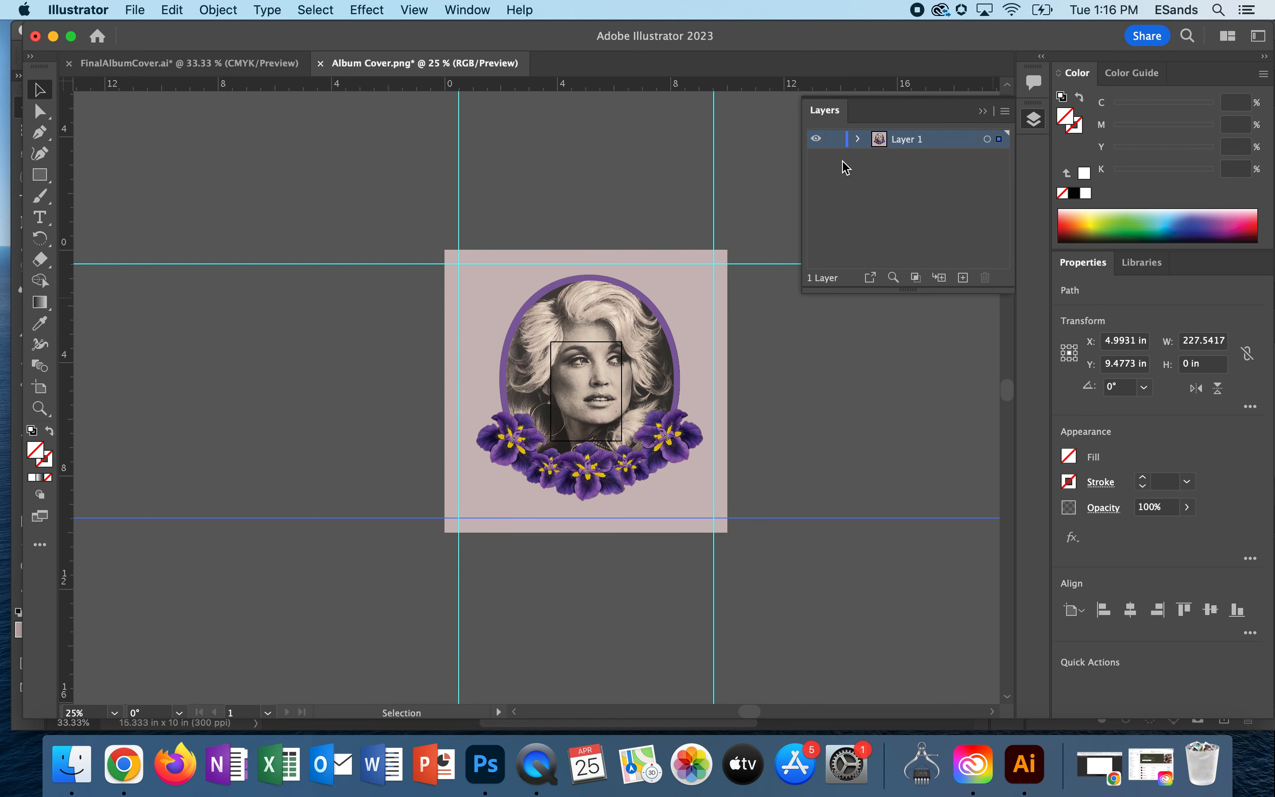
# Add a vertical guide through the artwork's centre at about 5 in and lock Layer 1
pyautogui.click(835, 139)
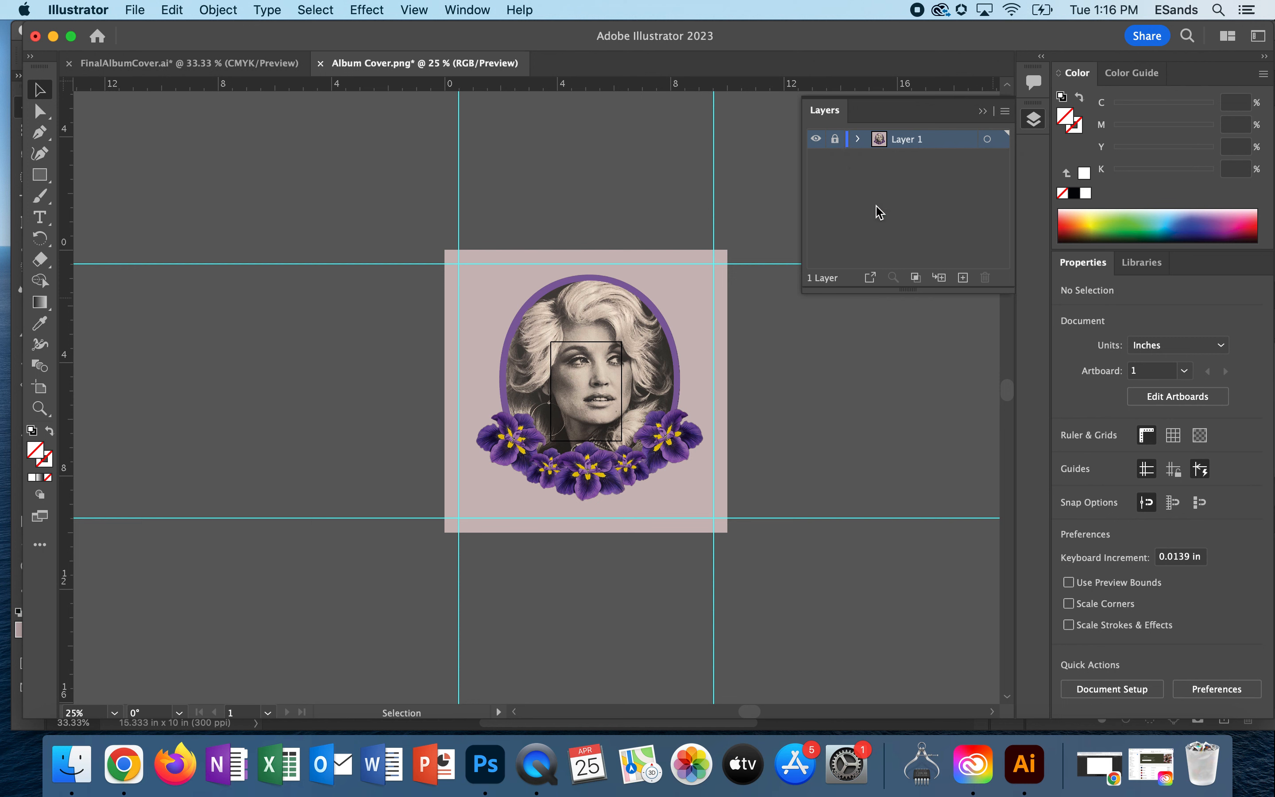
pyautogui.click(835, 139)
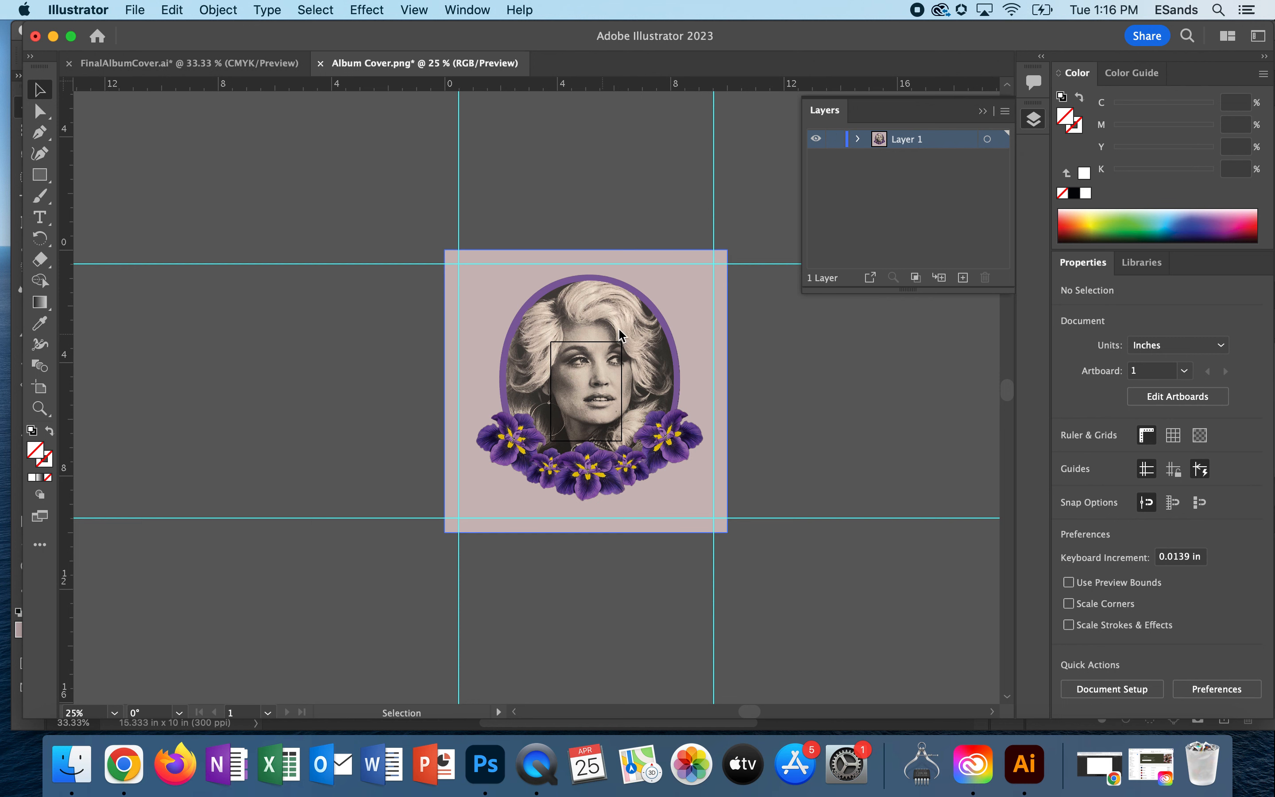
pyautogui.click(662, 285)
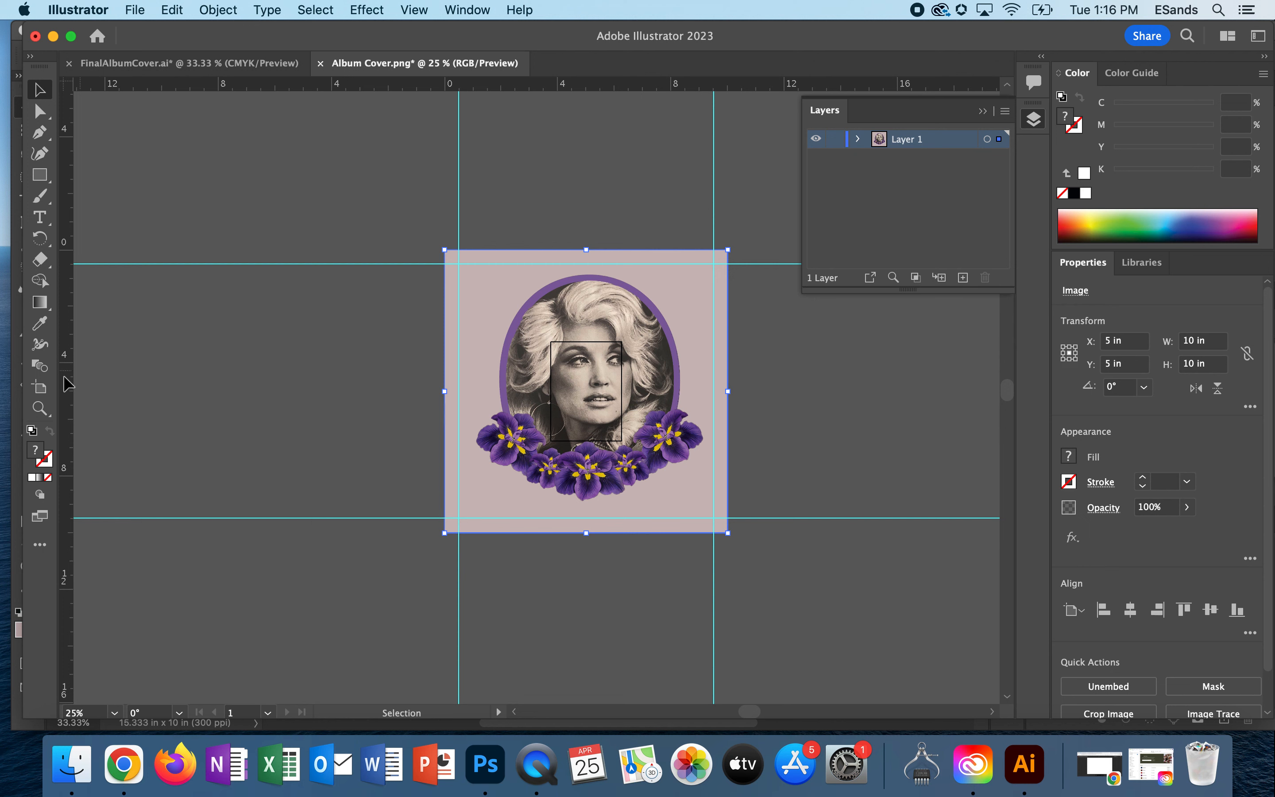
pyautogui.moveTo(66, 381); pyautogui.dragTo(380, 355)
pyautogui.moveTo(587, 341); pyautogui.dragTo(586, 341)
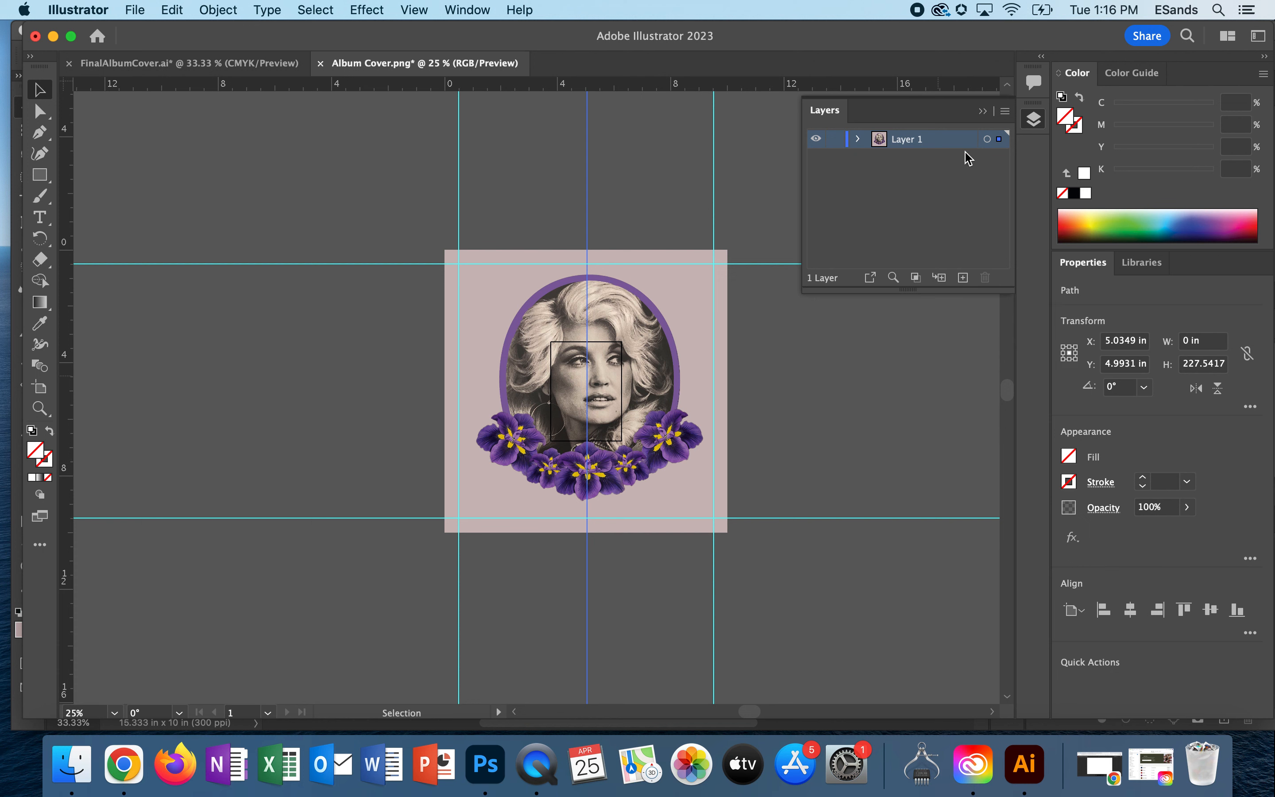
pyautogui.click(835, 139)
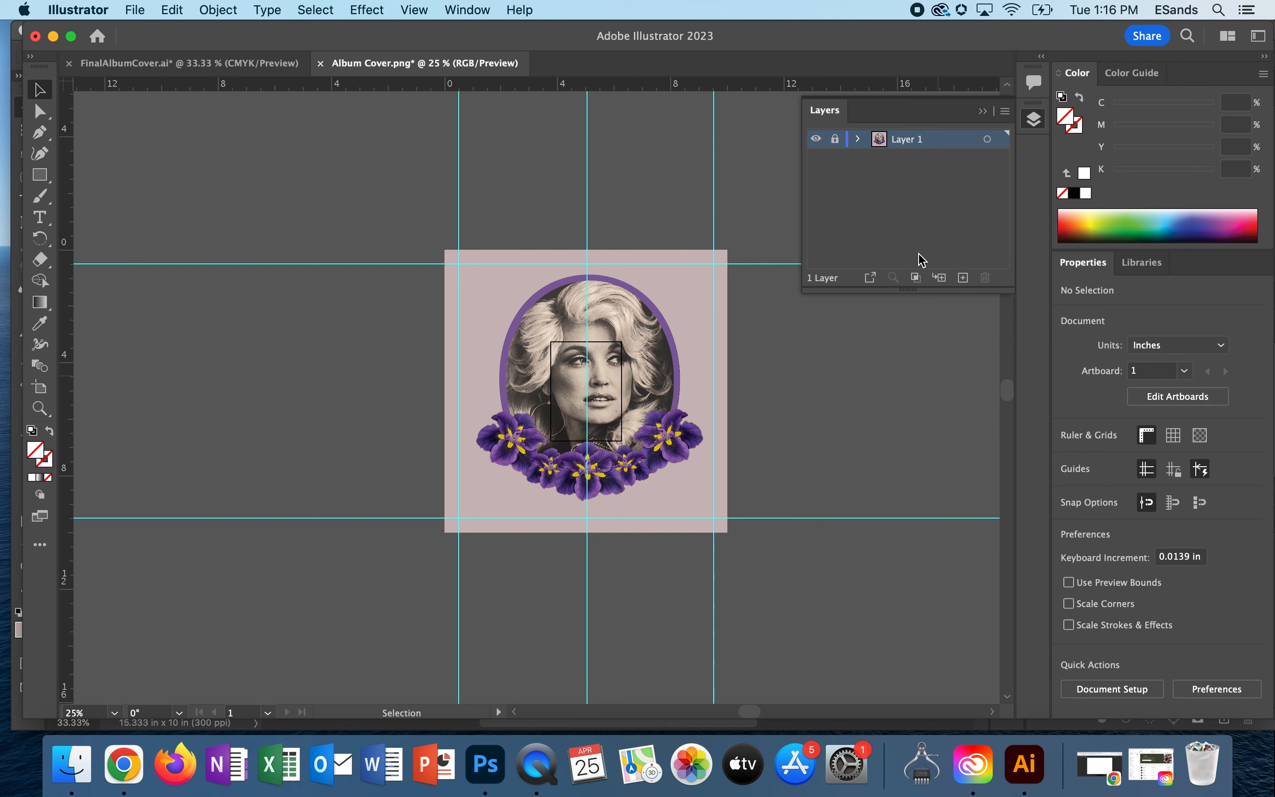
# Create a new layer above the locked artwork layer and name it Dolly Parton
pyautogui.click(963, 279)
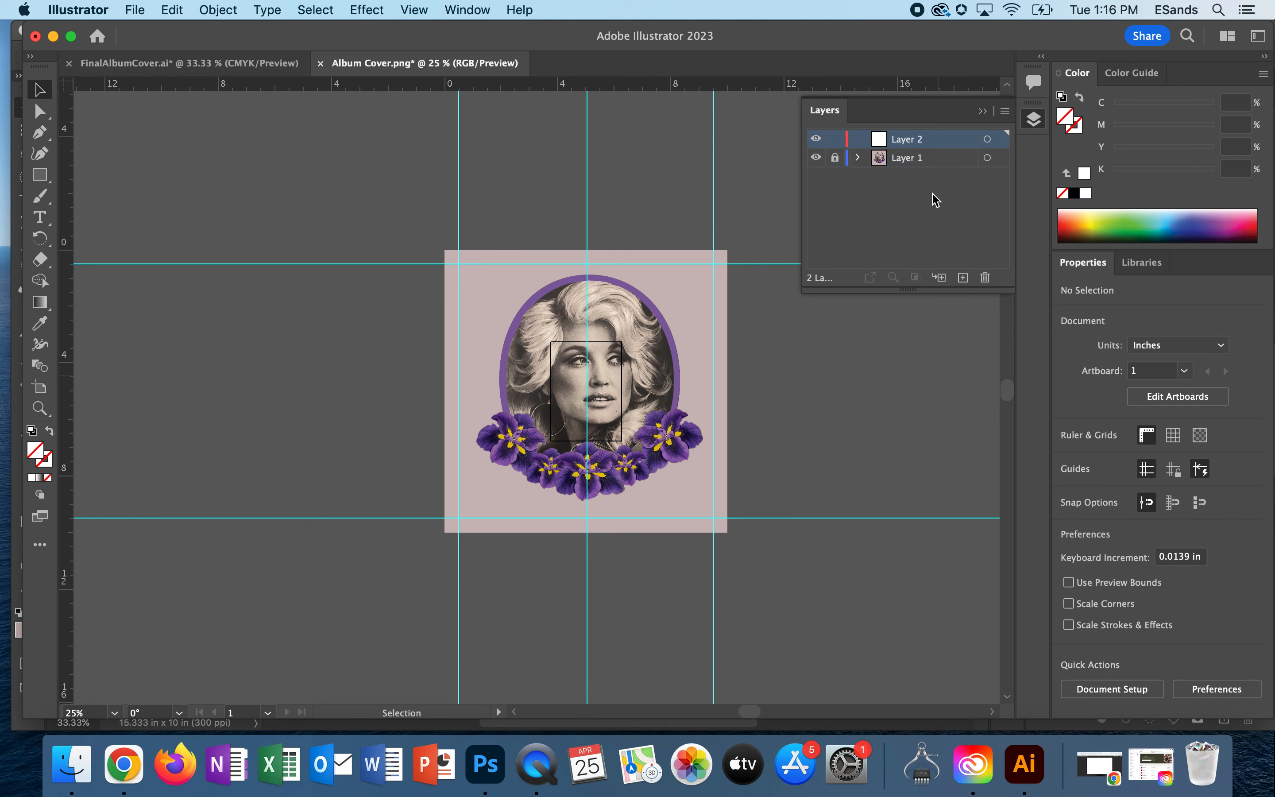
pyautogui.doubleClick(903, 139)
pyautogui.write('Dolly Parton')
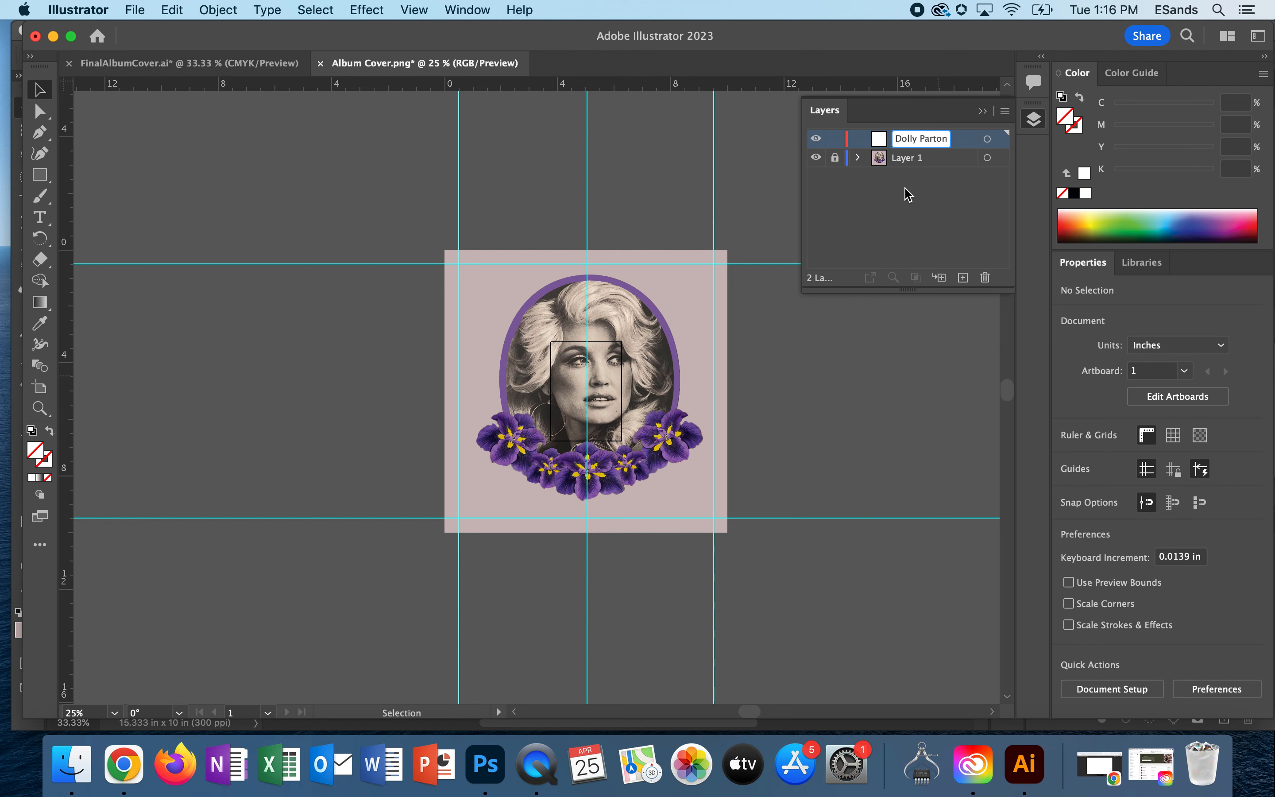
pyautogui.click(920, 213)
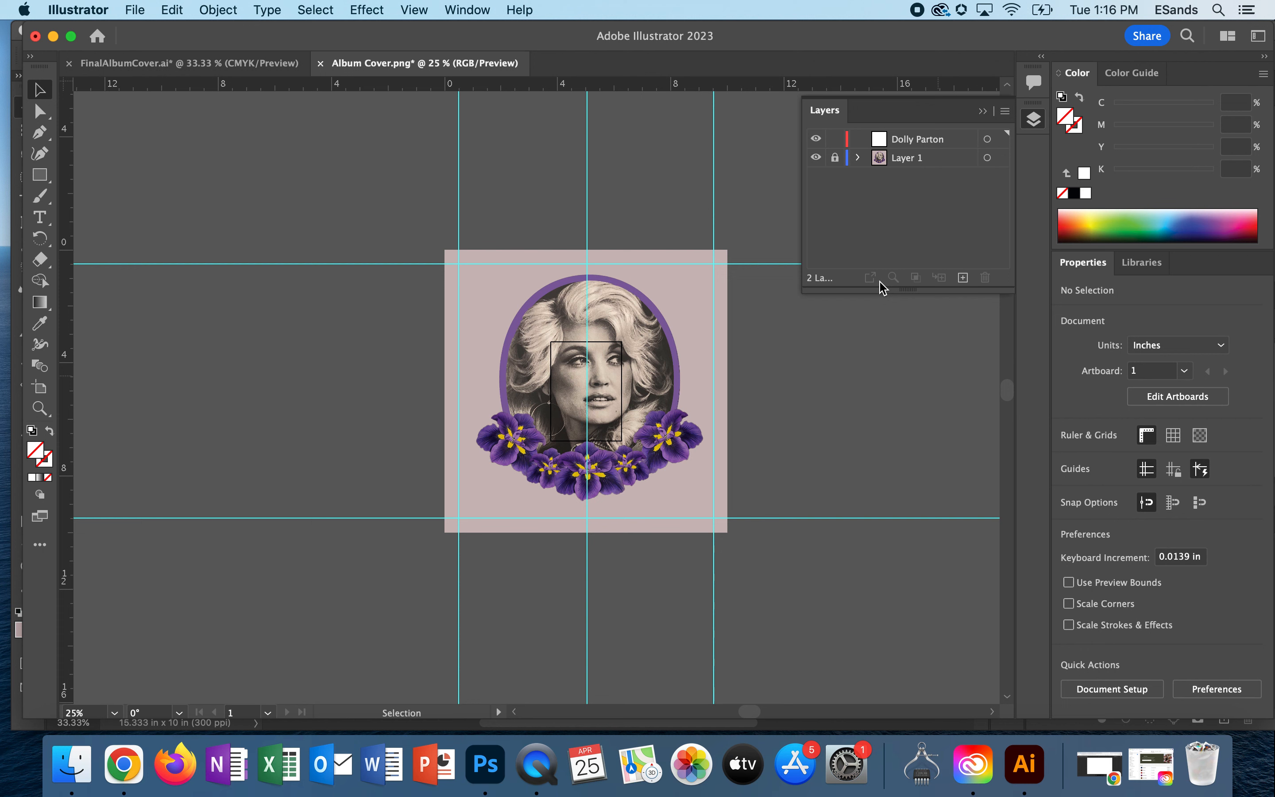
# Activate the Type tool and choose the Peccadillo MVB Eight font from the active Adobe Fonts
pyautogui.click(40, 217)
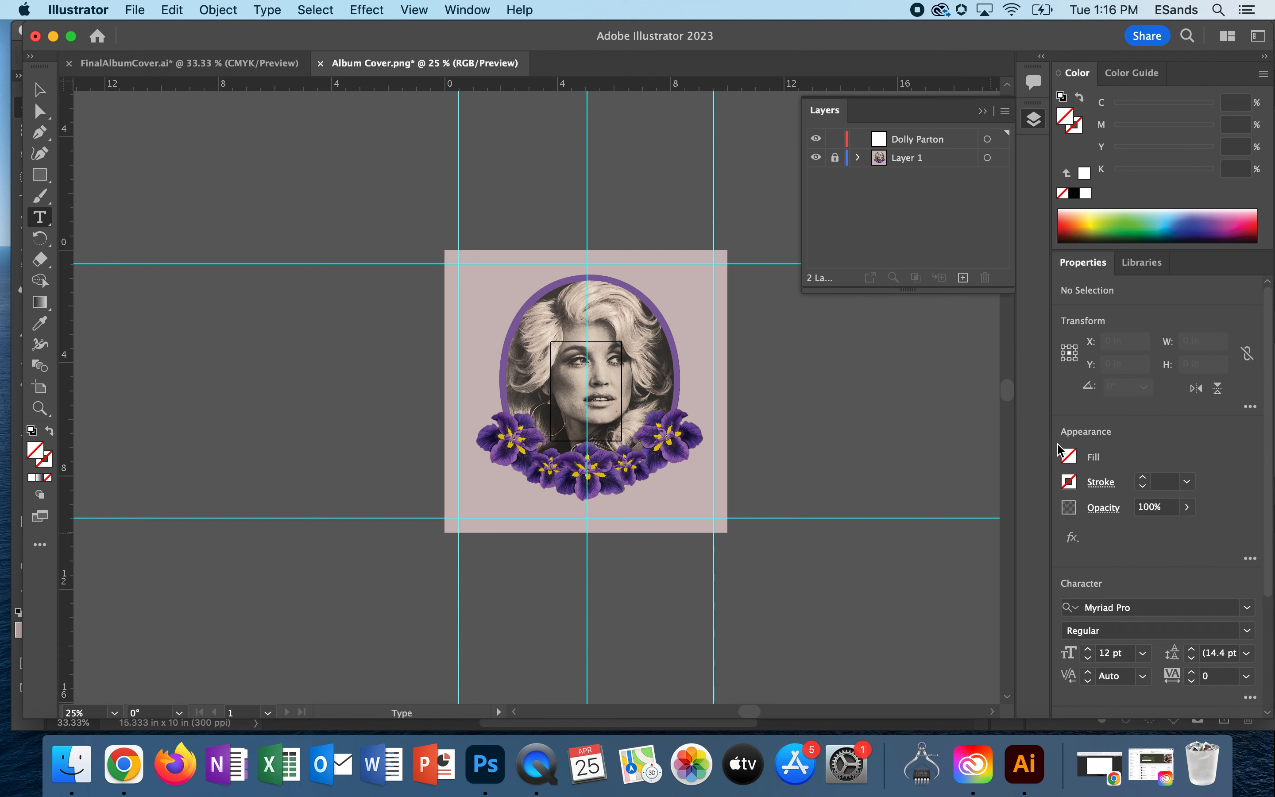
pyautogui.scroll(-3, 1141, 427)
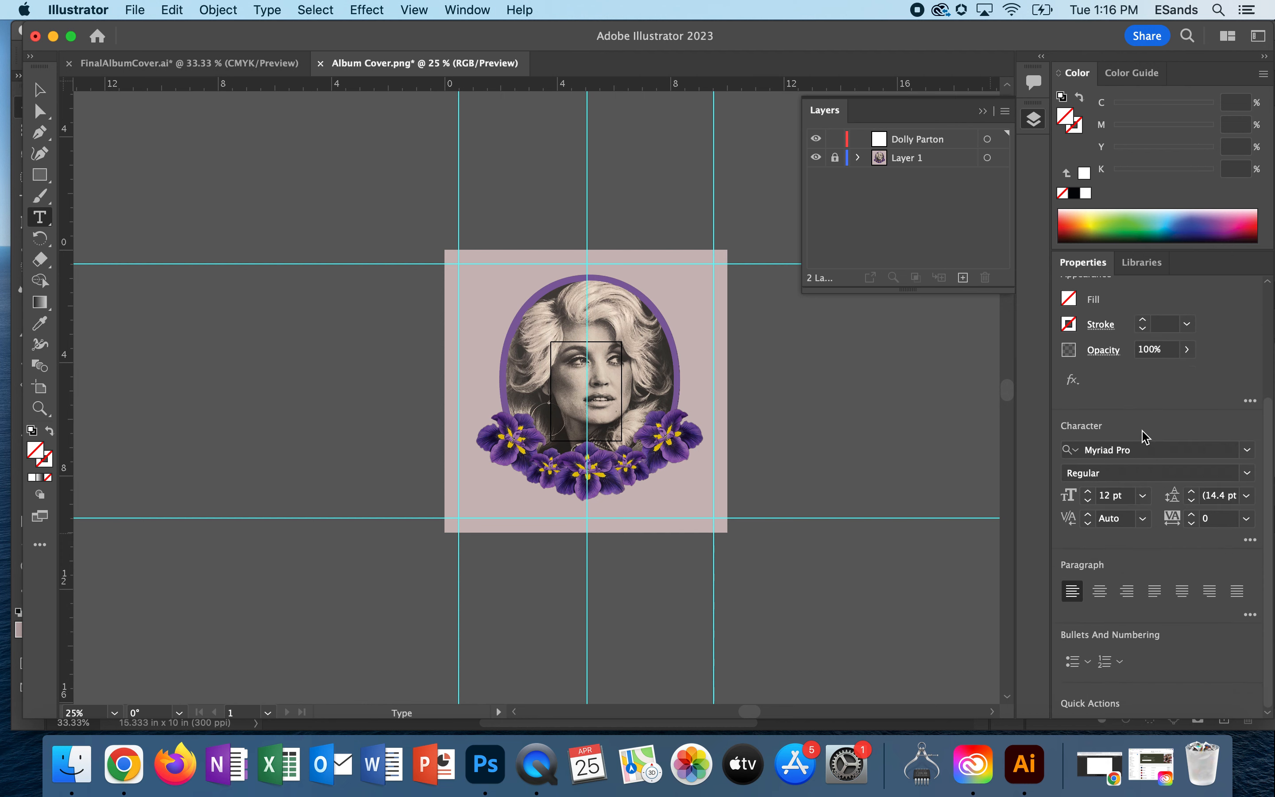
pyautogui.click(1247, 449)
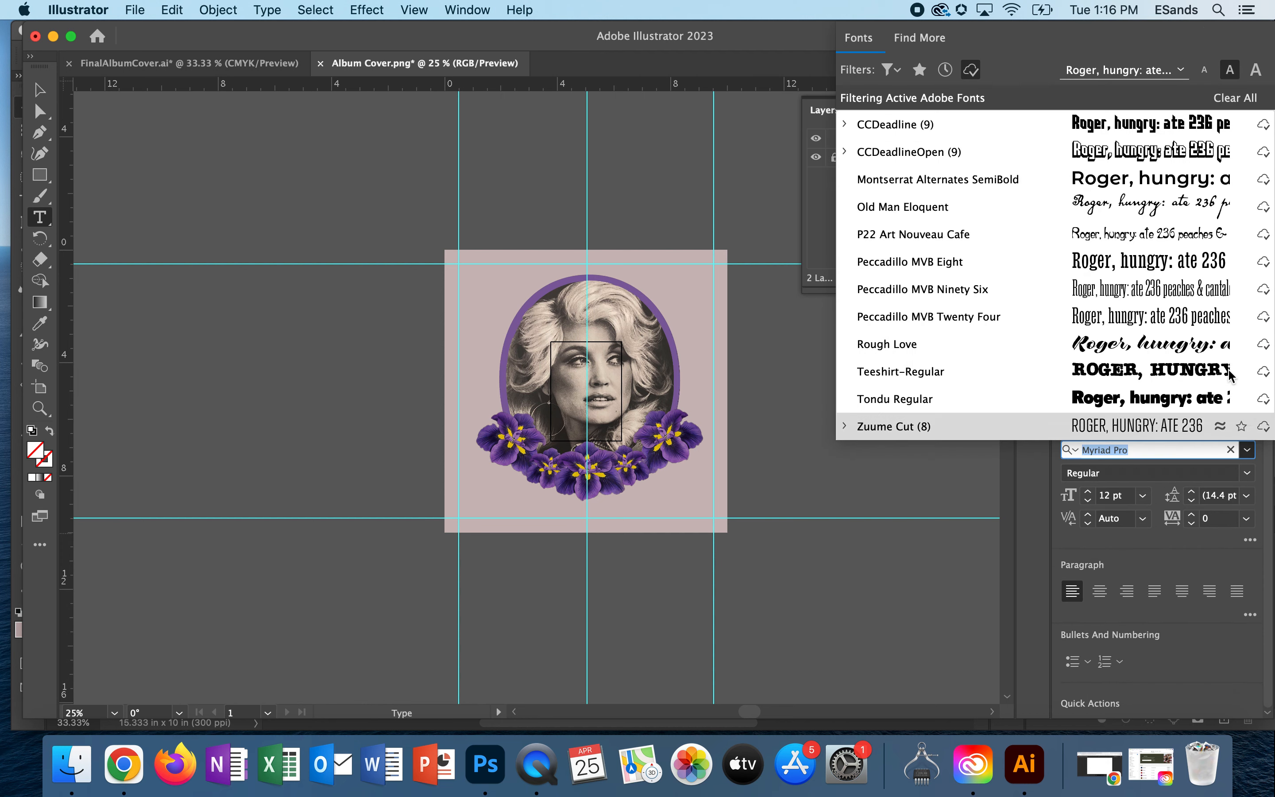
pyautogui.click(972, 70)
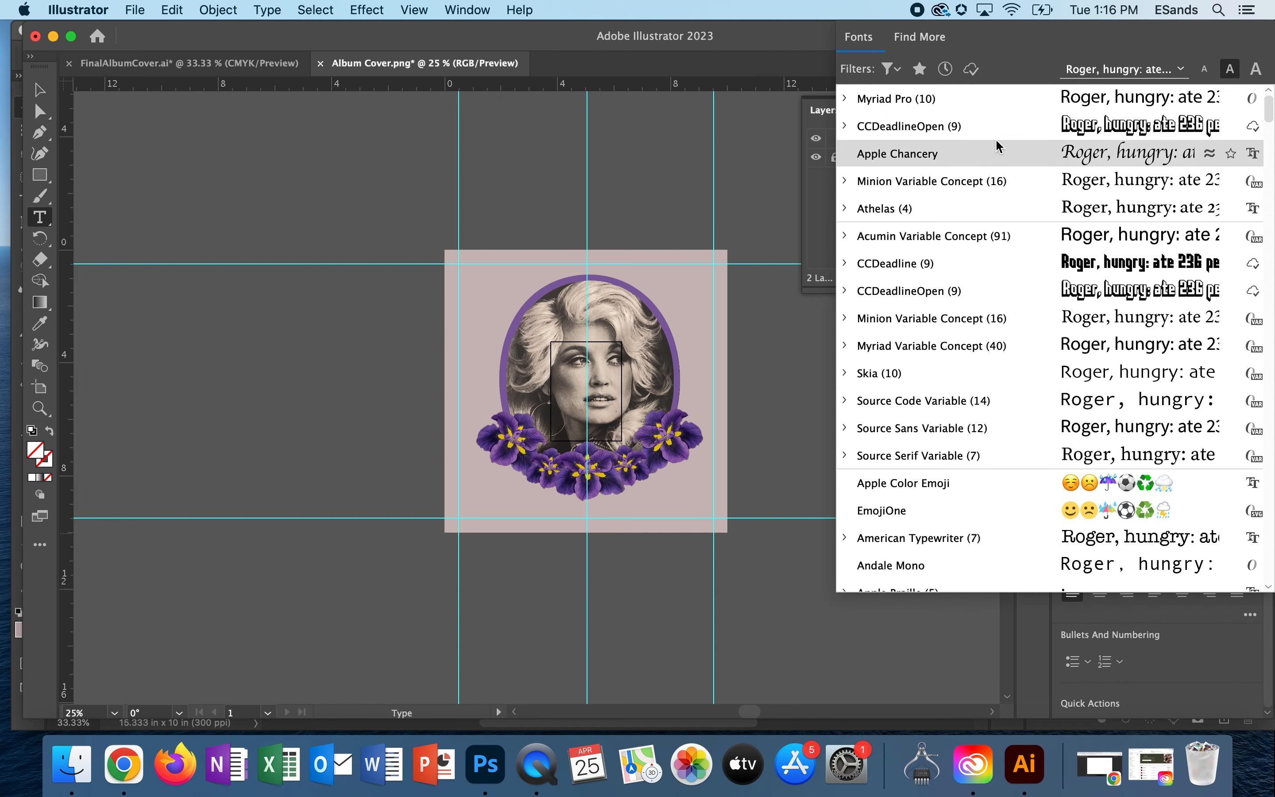
pyautogui.click(973, 70)
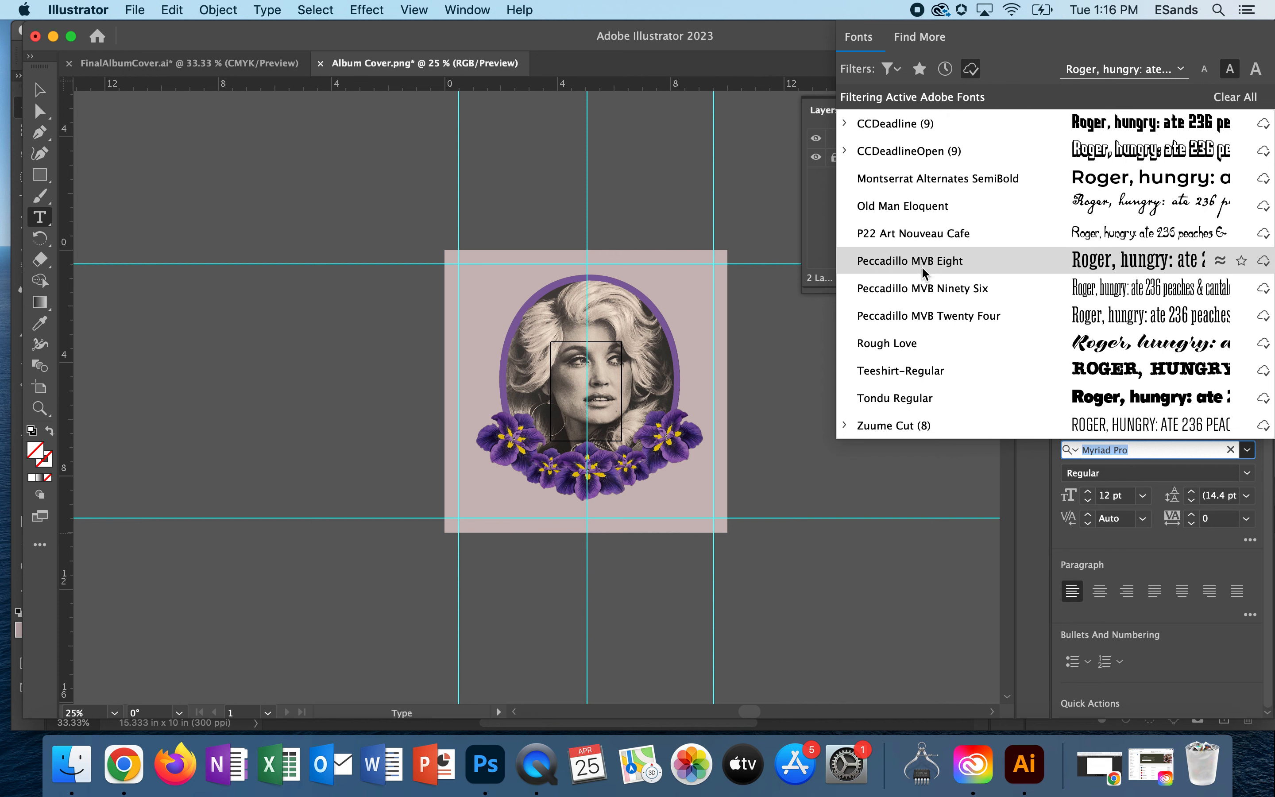
pyautogui.click(1104, 263)
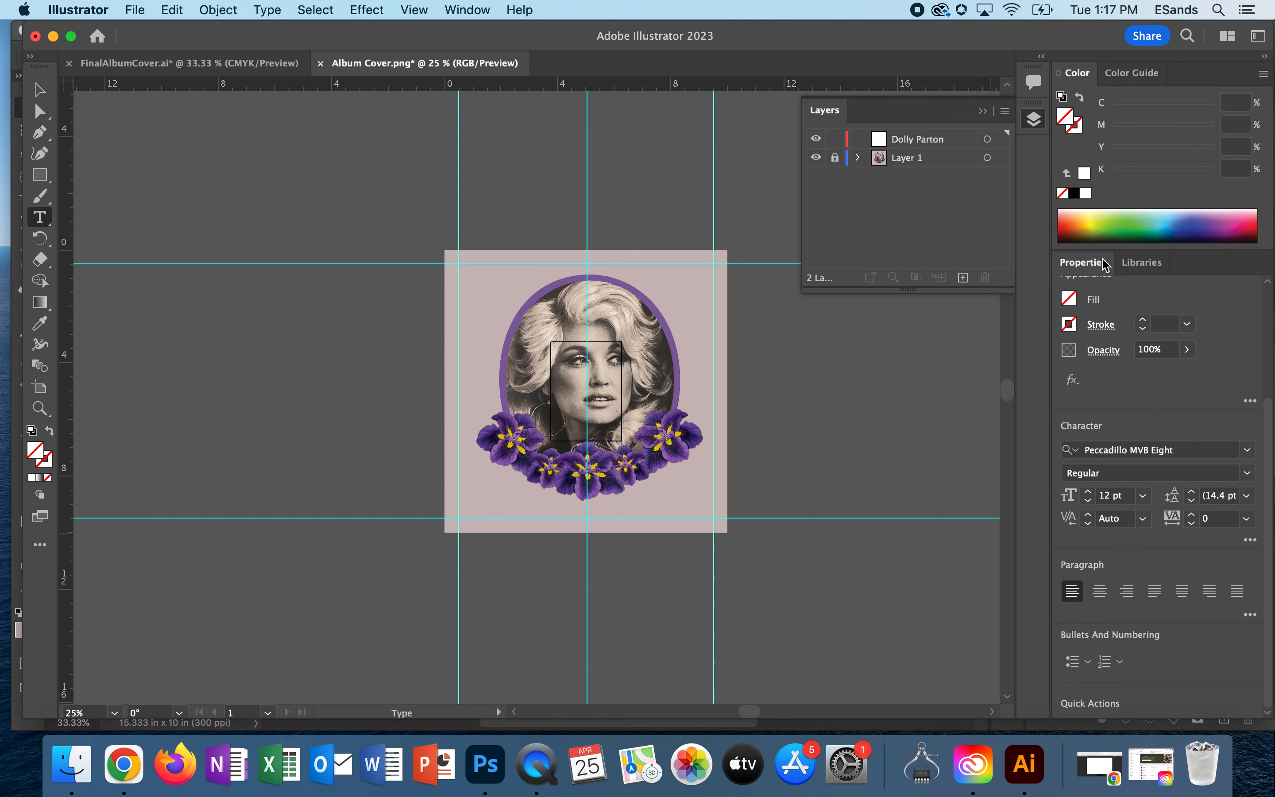
# Place the title DOLLY PARTON across the upper part of the portrait at 72 pt
pyautogui.click(510, 306)
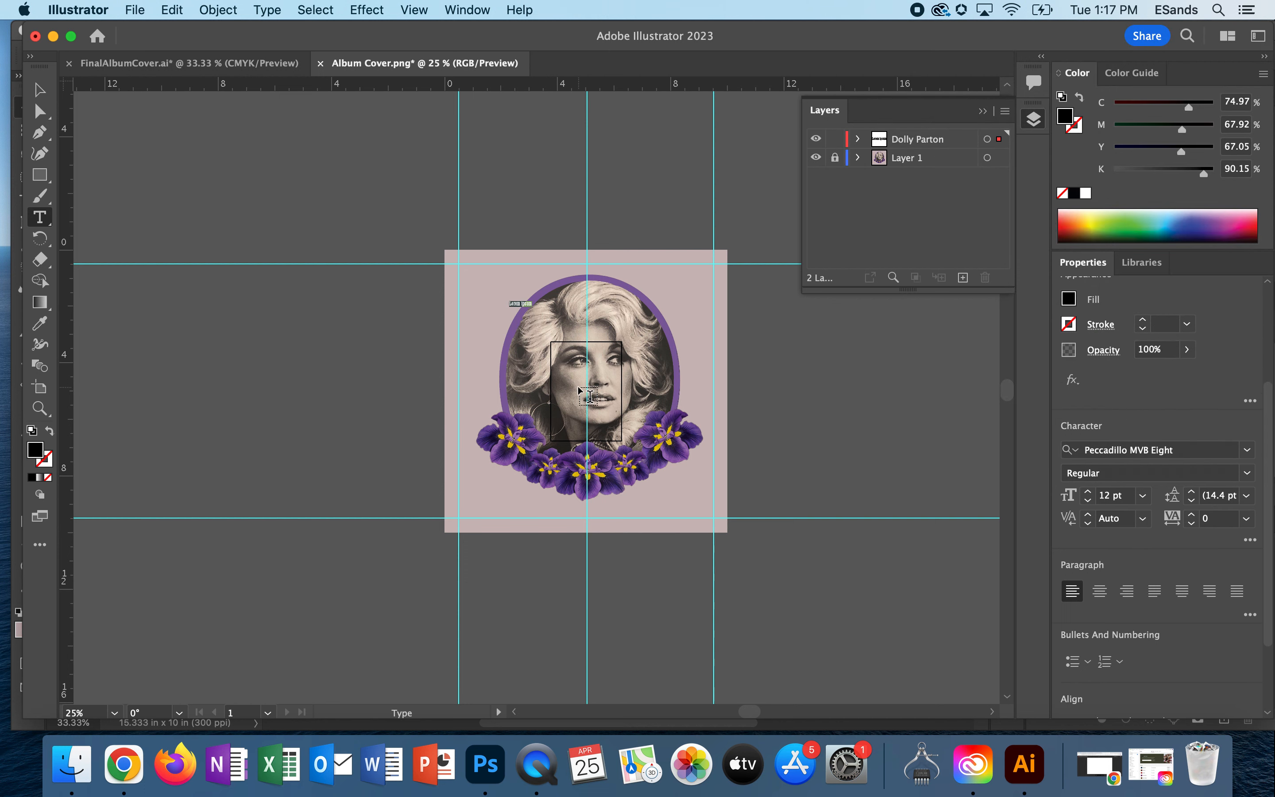
pyautogui.click(1143, 496)
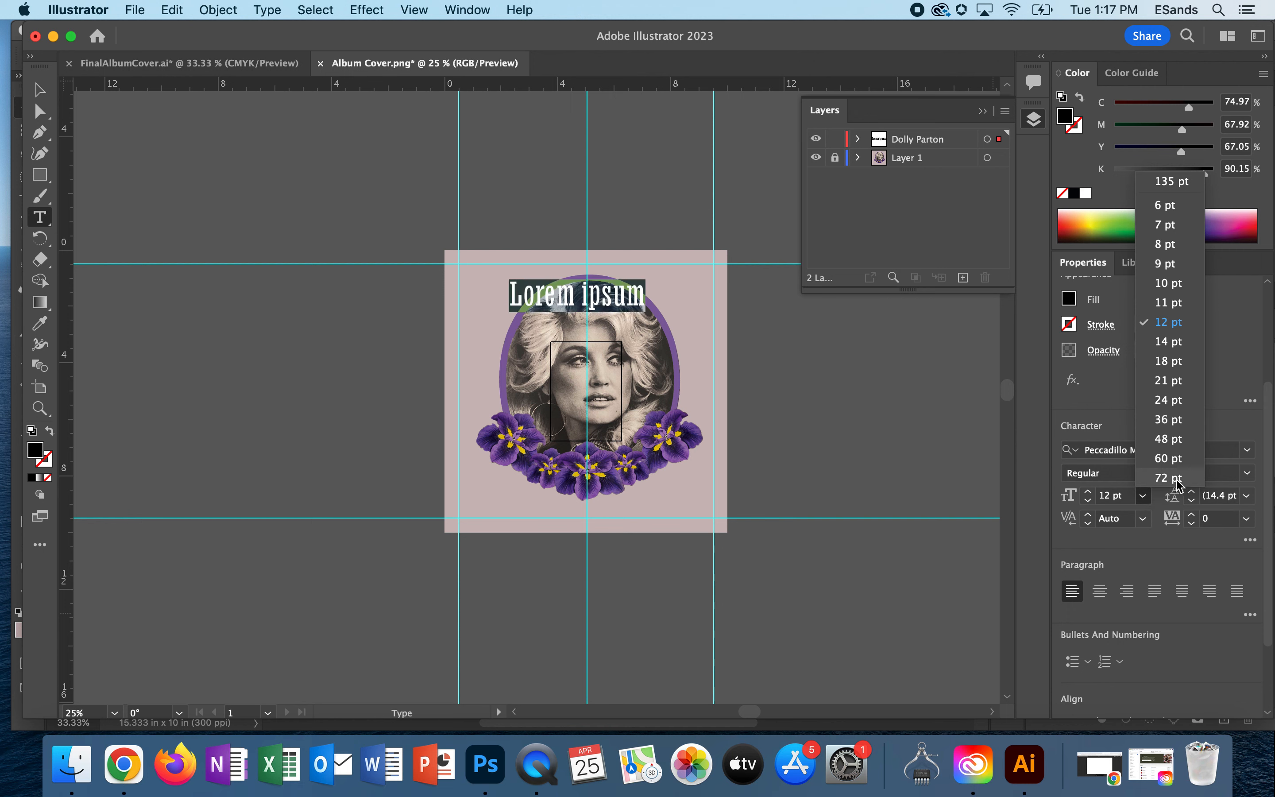
pyautogui.click(1154, 514)
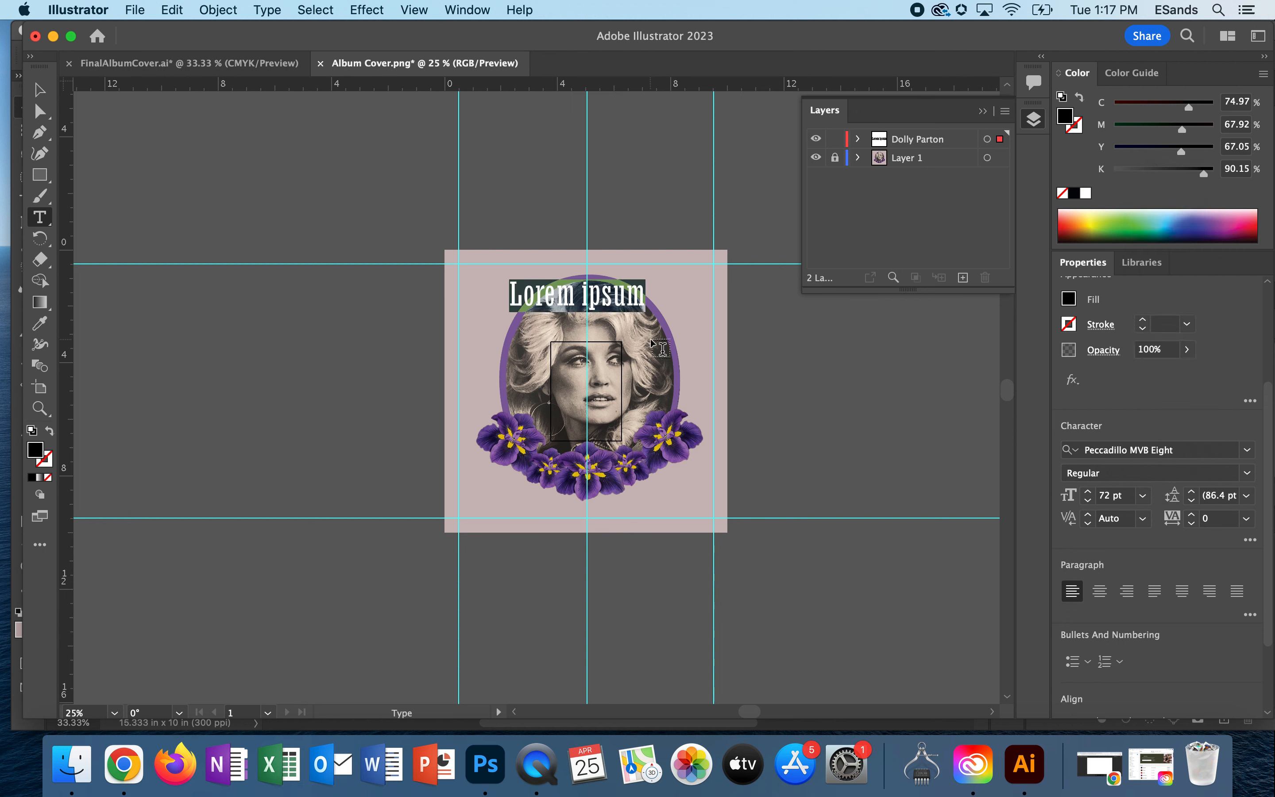
pyautogui.press('BackSpace')
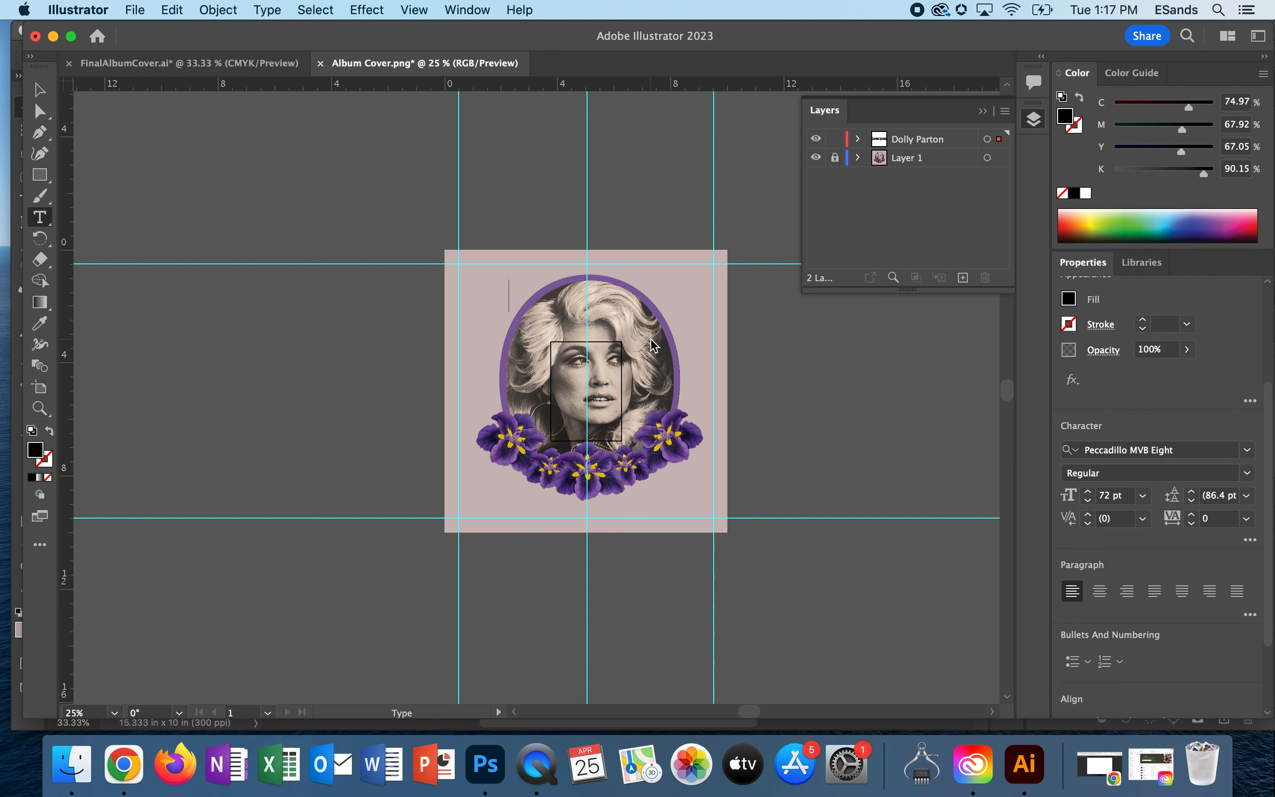
pyautogui.write('DOLLY PARTOIN')
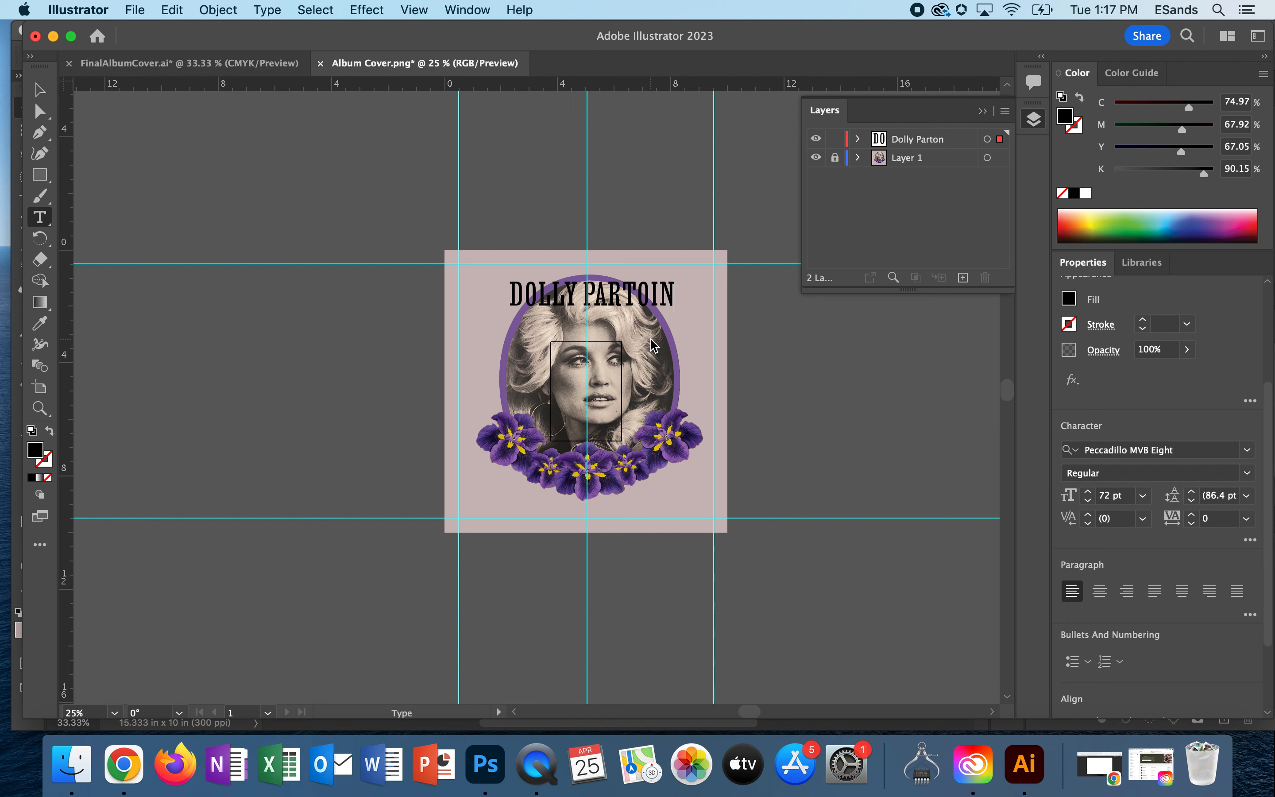
pyautogui.press('BackSpace')
pyautogui.press('BackSpace')
pyautogui.press('BackSpace')
pyautogui.write('ON')
# Set the font size of the whole DOLLY PARTON title to 85 pt
pyautogui.click(1132, 502)
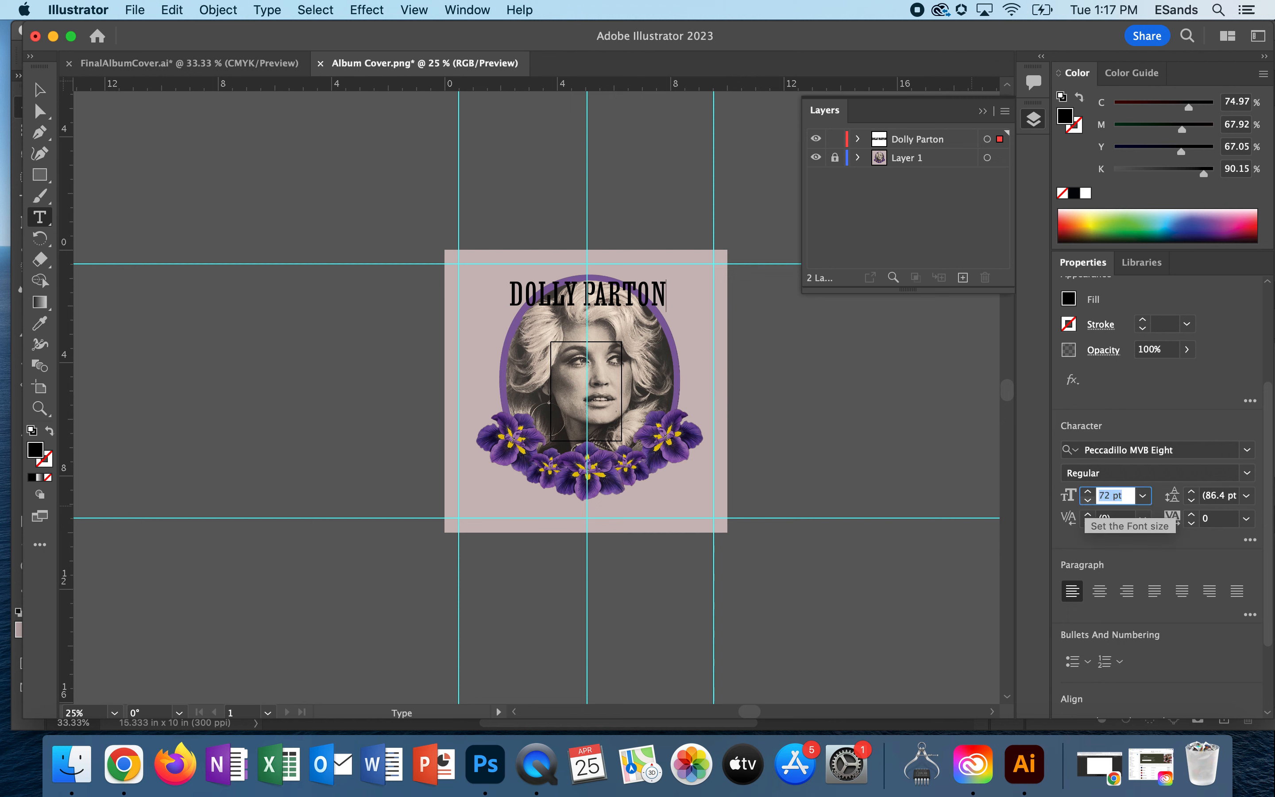
pyautogui.write('85')
pyautogui.press('Return')
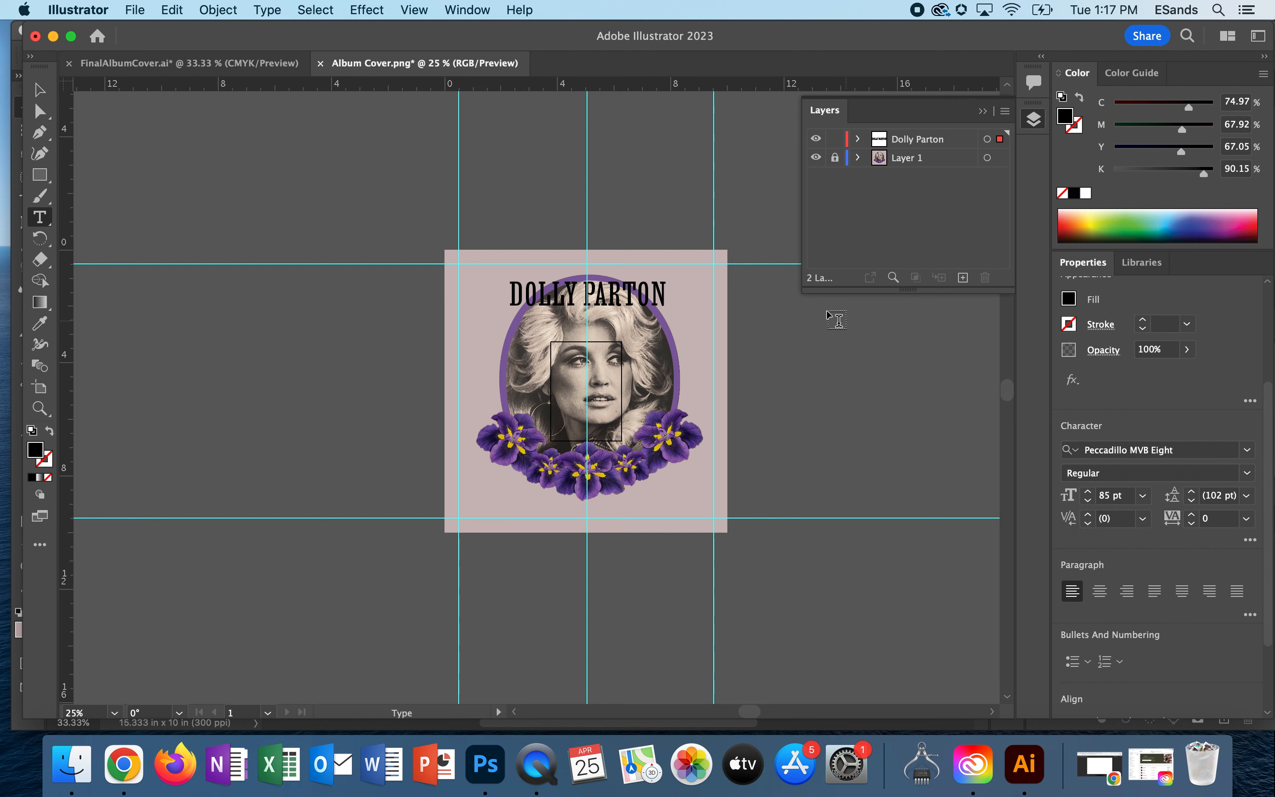
pyautogui.tripleClick(606, 298)
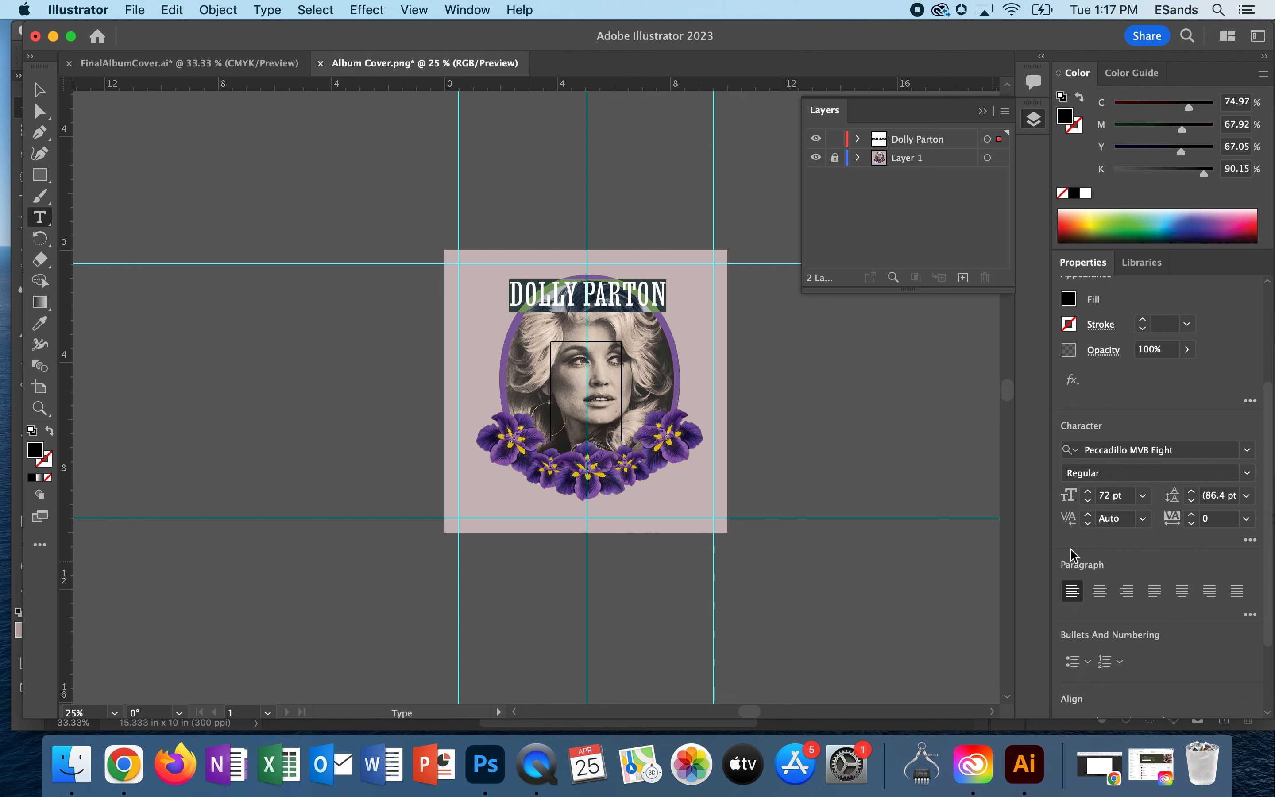
pyautogui.click(1123, 495)
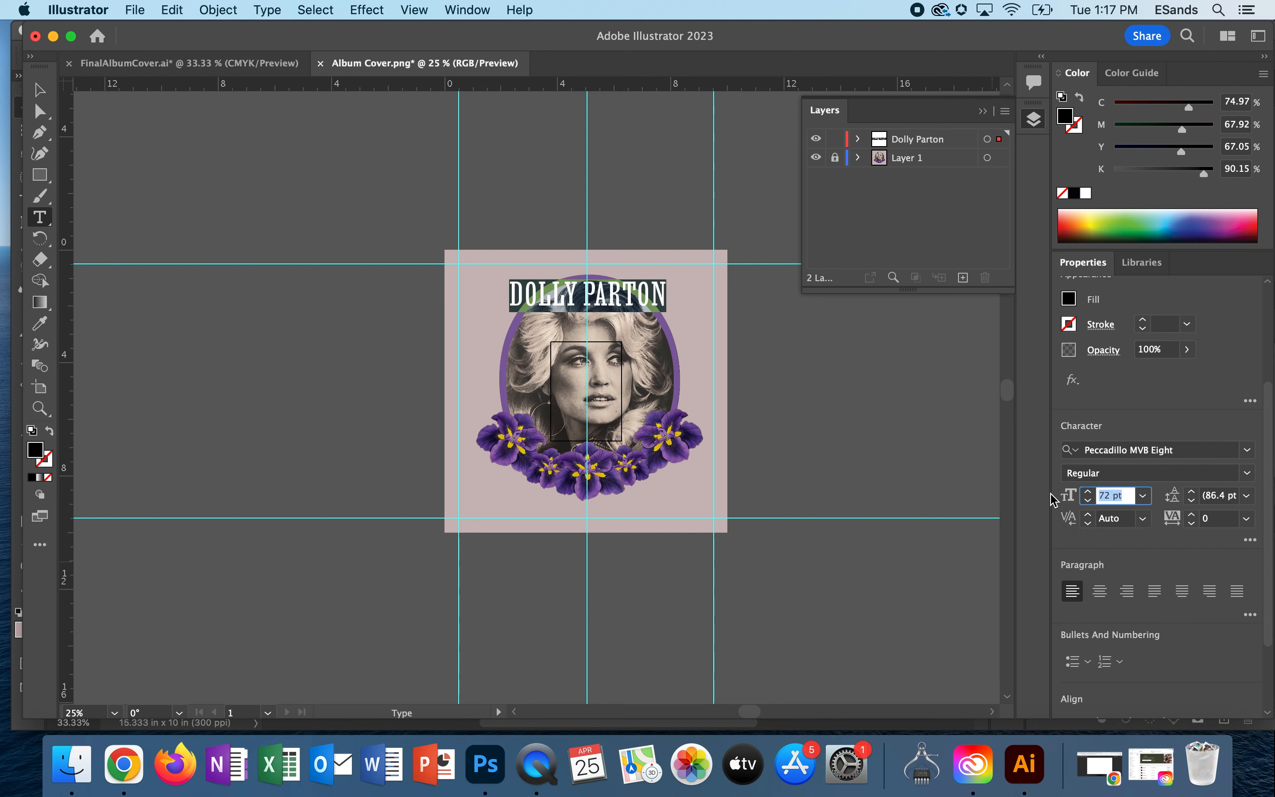
pyautogui.write('85')
pyautogui.press('Return')
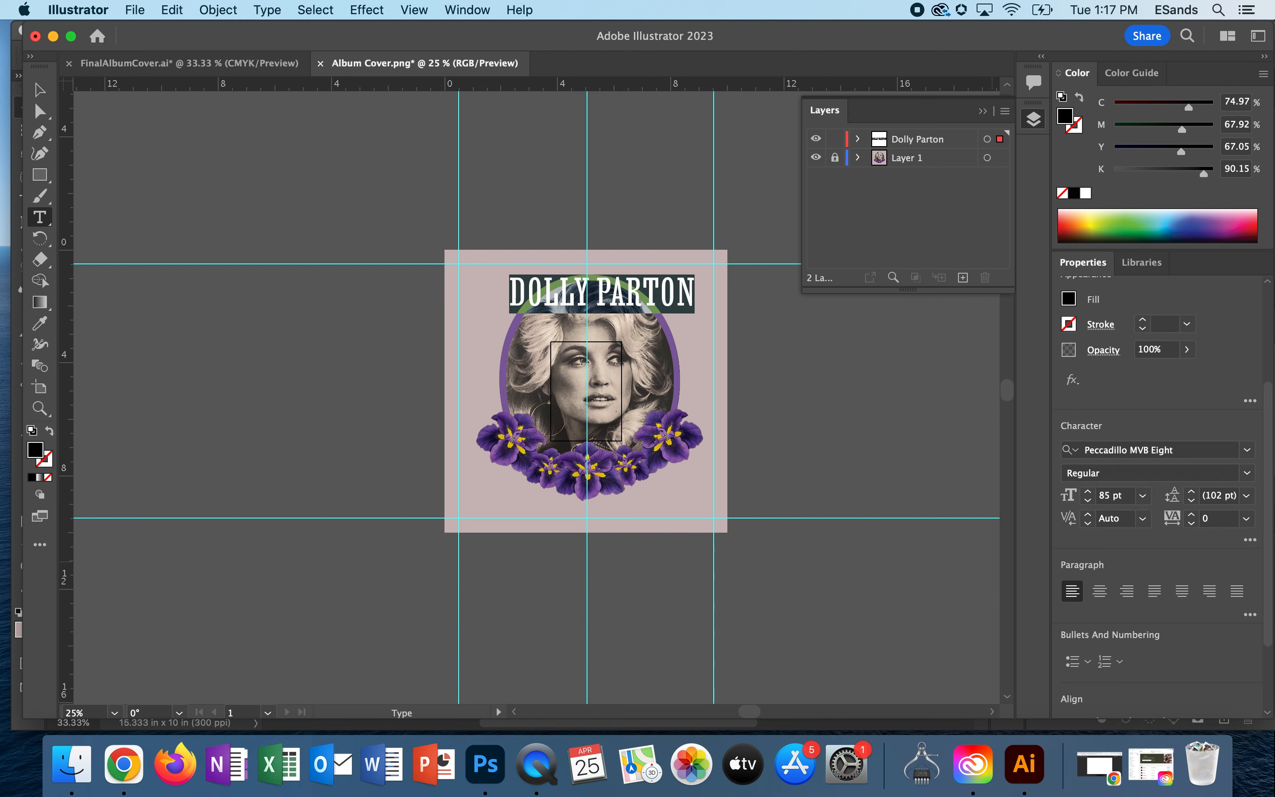
# Move the DOLLY PARTON title sideways until its middle sits on the vertical centre guide
pyautogui.click(39, 89)
pyautogui.moveTo(621, 297); pyautogui.dragTo(614, 299)
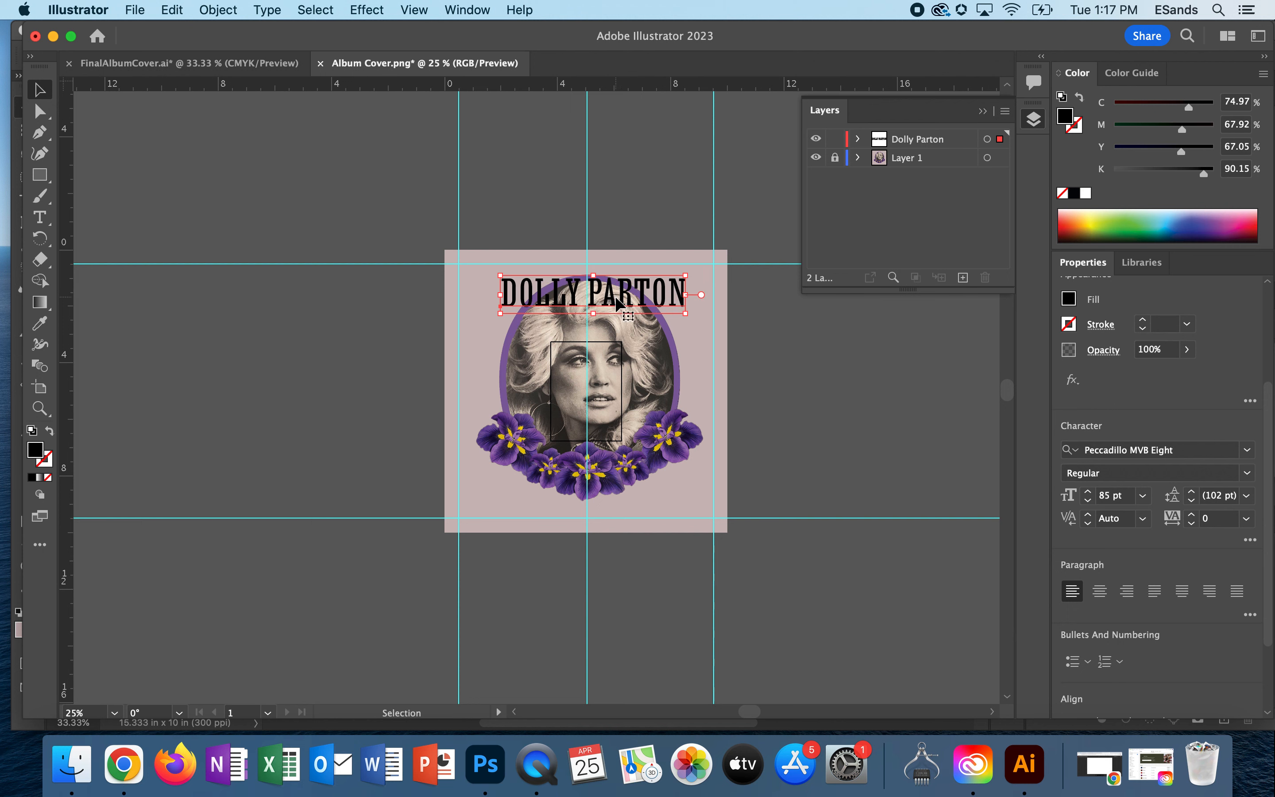
pyautogui.press('Left')
pyautogui.press('Left')
pyautogui.press('Left')
pyautogui.press('Left')
pyautogui.press('Left')
pyautogui.press('Left')
pyautogui.press('Left')
pyautogui.press('Left')
pyautogui.press('Left')
pyautogui.press('Left')
pyautogui.press('Left')
pyautogui.press('Left')
pyautogui.press('Left')
pyautogui.press('Left')
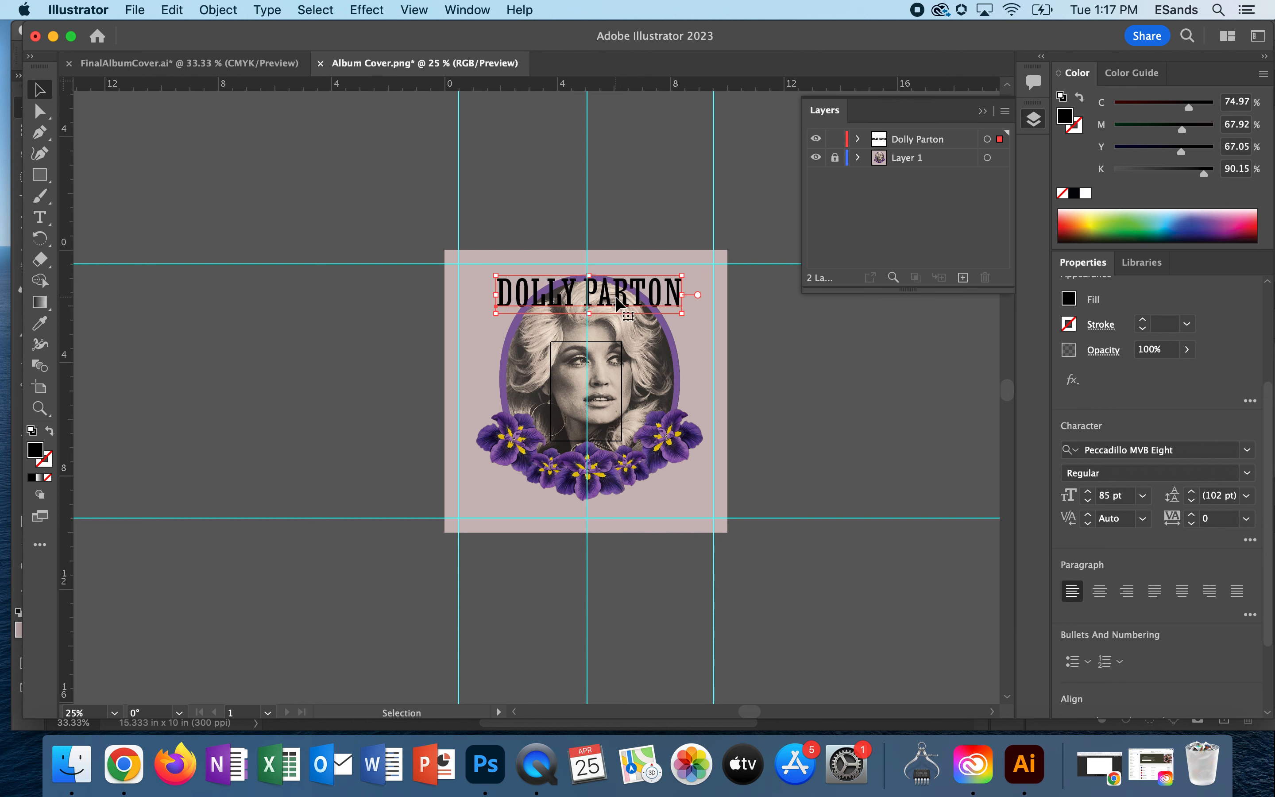
pyautogui.press('Left')
pyautogui.press('Left')
pyautogui.press('Left')
pyautogui.press('Left')
pyautogui.press('Left')
pyautogui.press('Left')
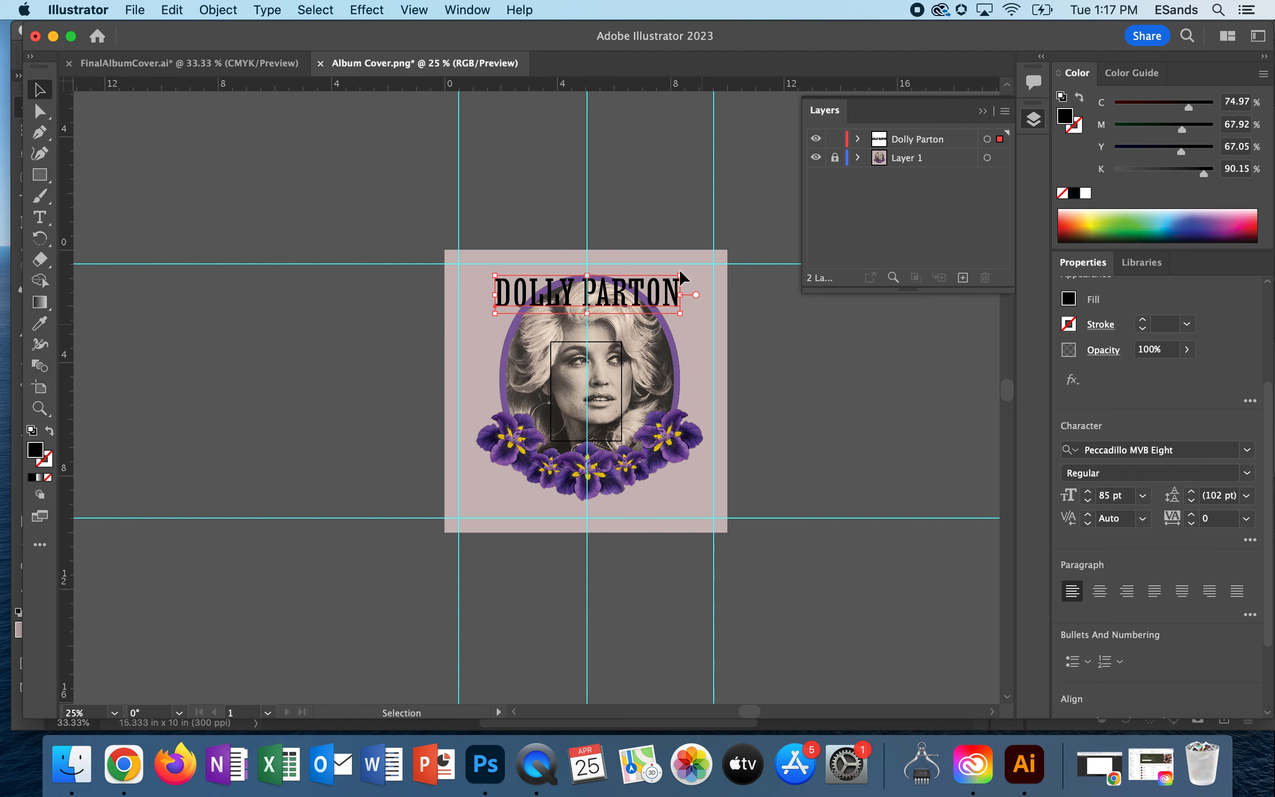
# Apply a horizontal Flag warp with 50% bend to the title and reset it to the default white fill and black 1 pt stroke
pyautogui.click(357, 10)
pyautogui.moveTo(543, 271)
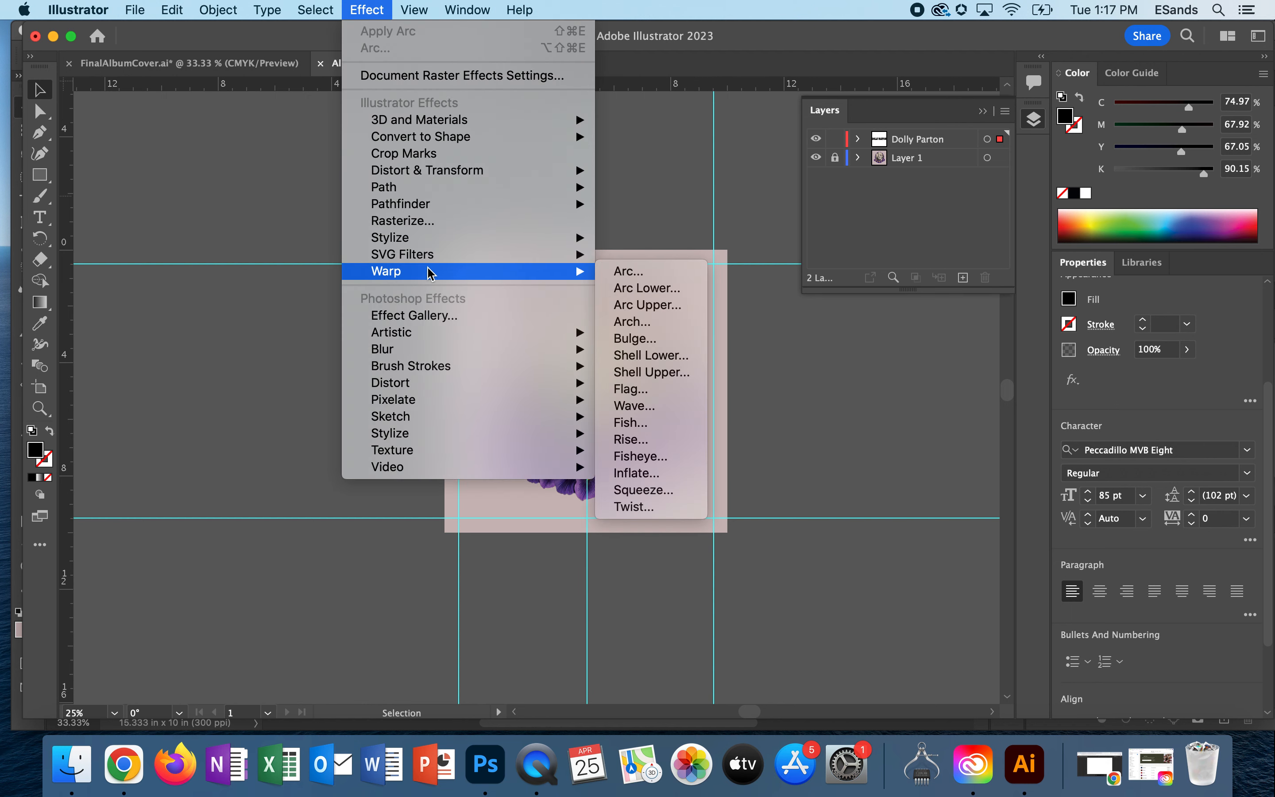
pyautogui.click(663, 389)
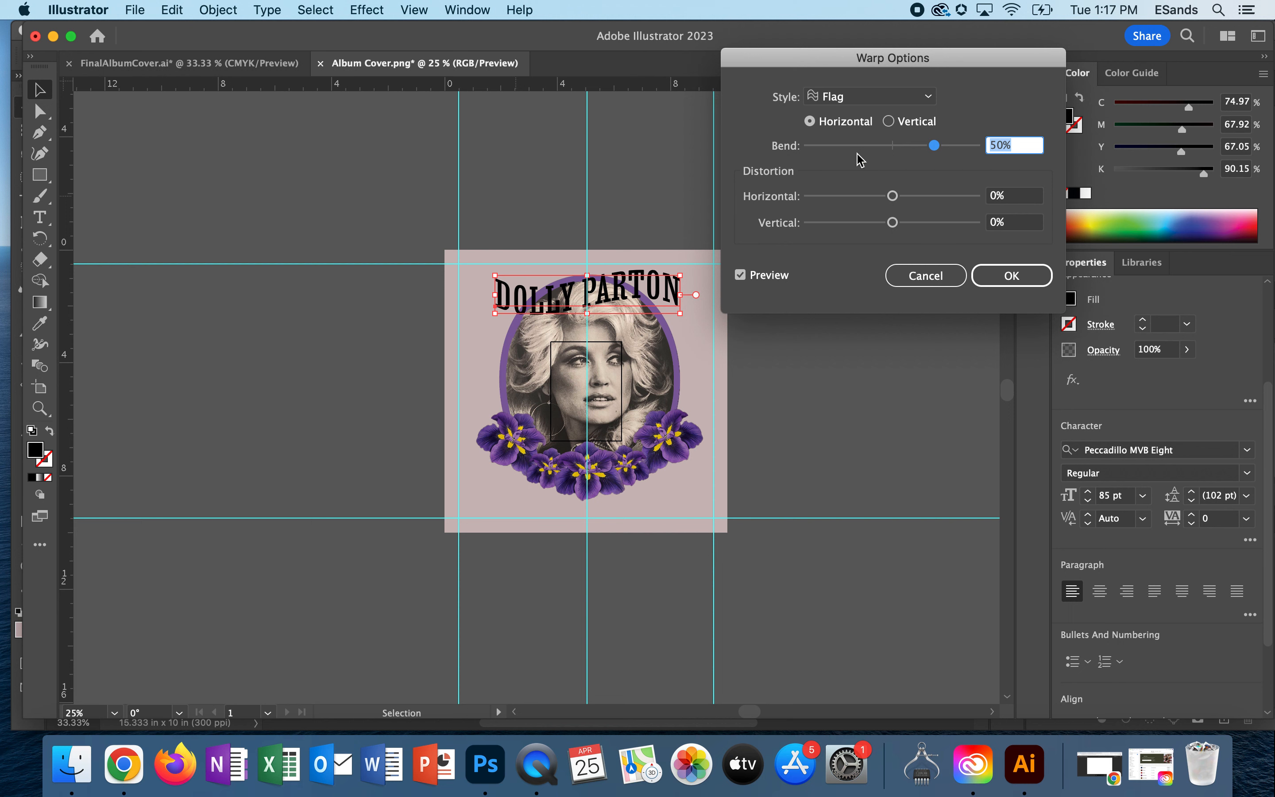
pyautogui.click(1012, 275)
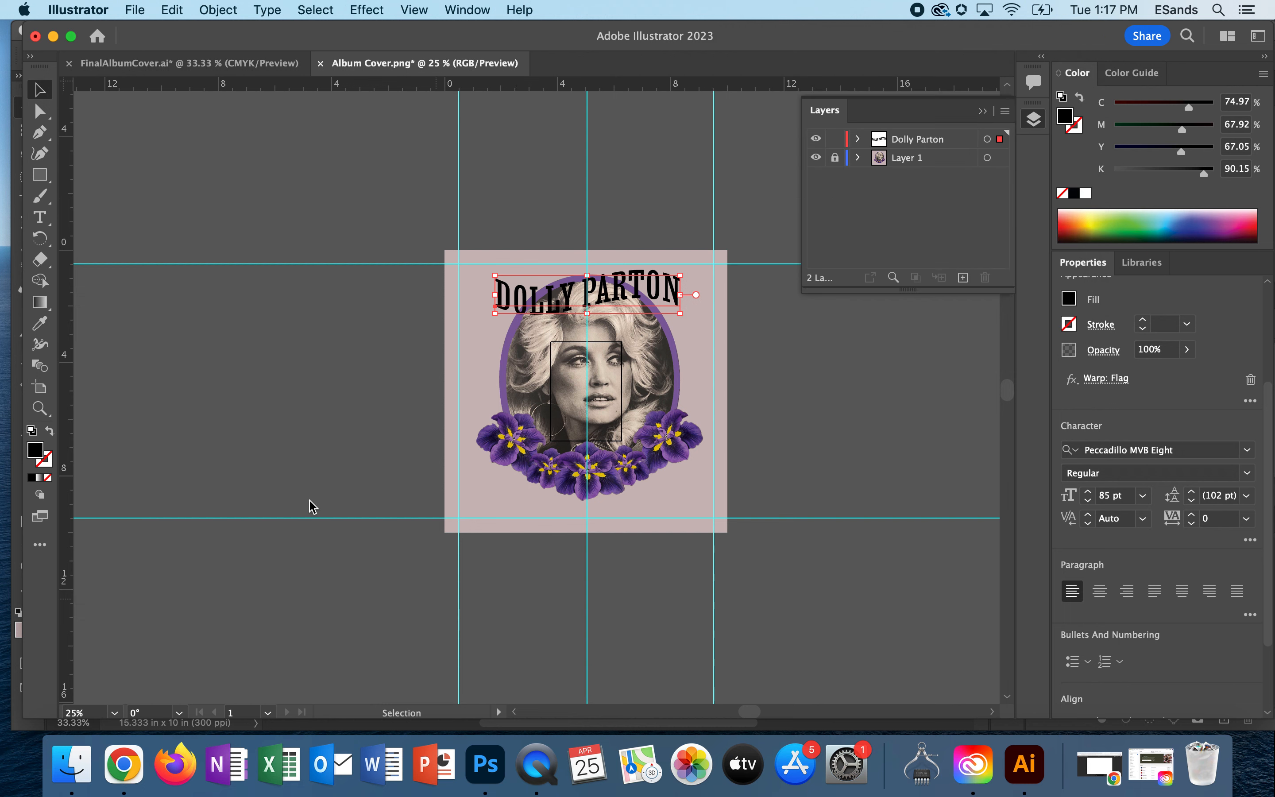
pyautogui.click(33, 431)
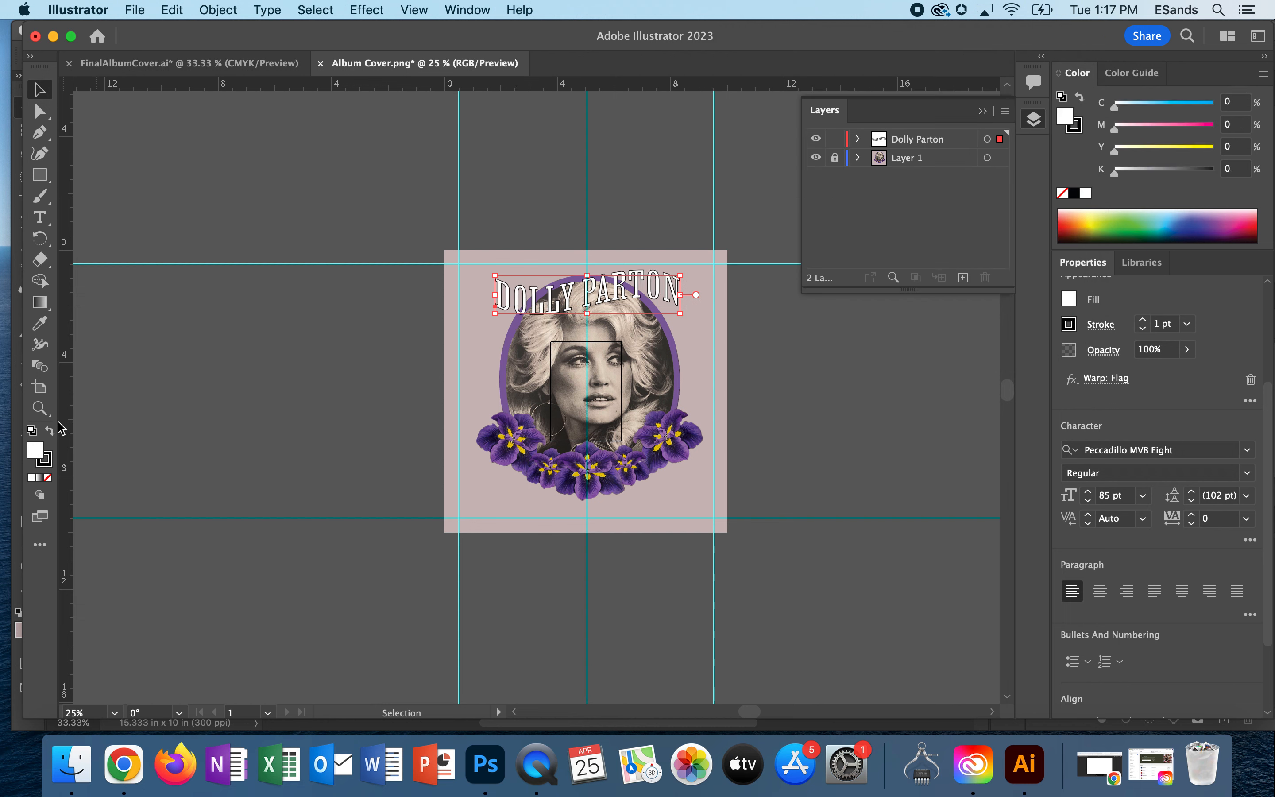
# Enlarge the warped DOLLY PARTON title to a font size of 96 pt
pyautogui.tripleClick(598, 291)
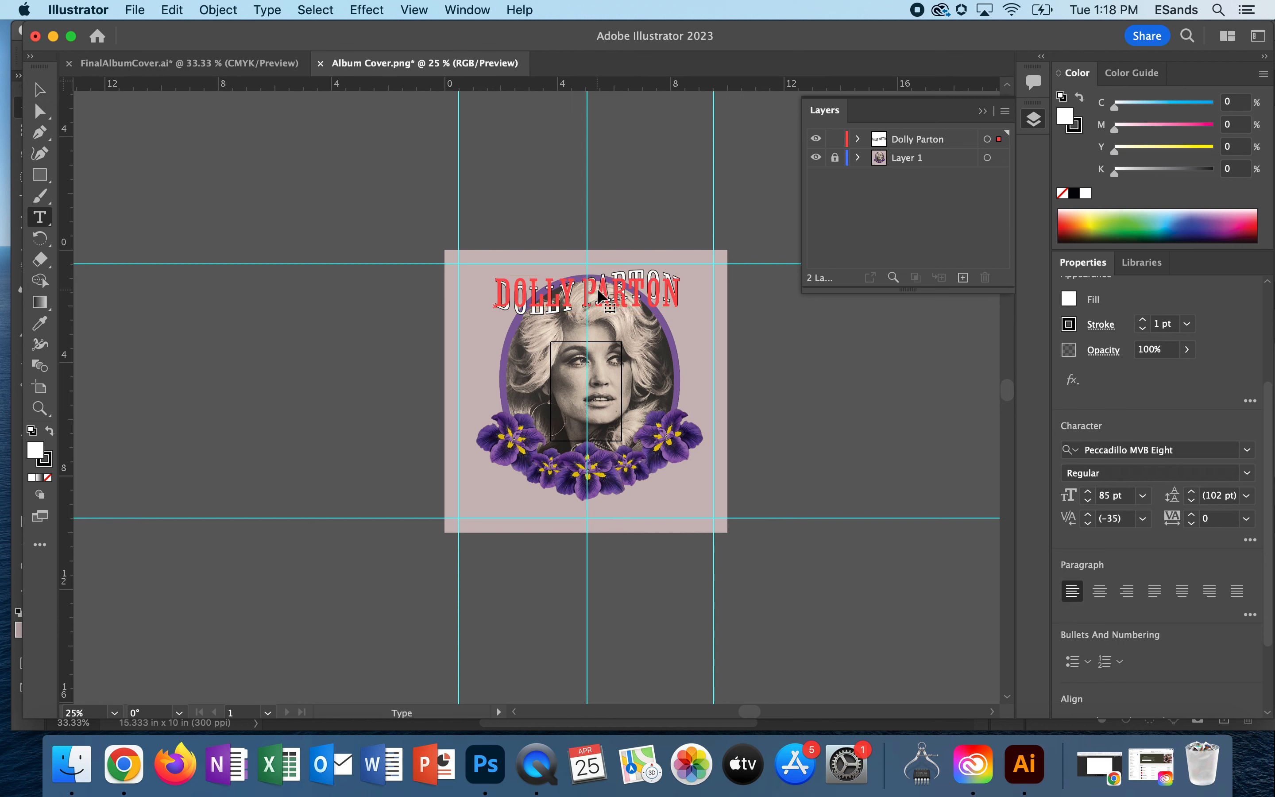
pyautogui.click(1089, 495)
pyautogui.click(1089, 496)
pyautogui.click(1089, 496)
pyautogui.click(1089, 496)
pyautogui.click(1089, 496)
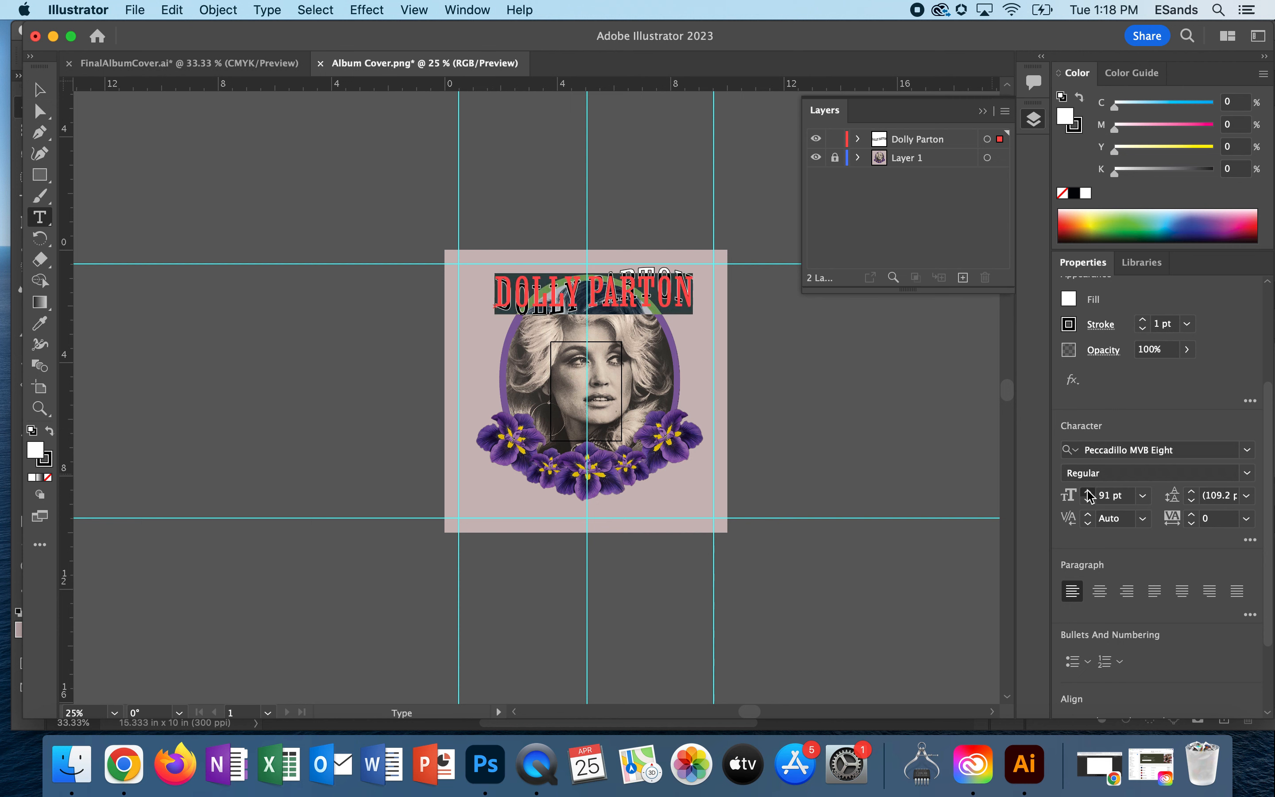
pyautogui.click(1089, 496)
pyautogui.click(1089, 496)
pyautogui.click(1089, 496)
pyautogui.click(1089, 496)
pyautogui.click(1089, 495)
pyautogui.click(1089, 496)
pyautogui.press('Escape')
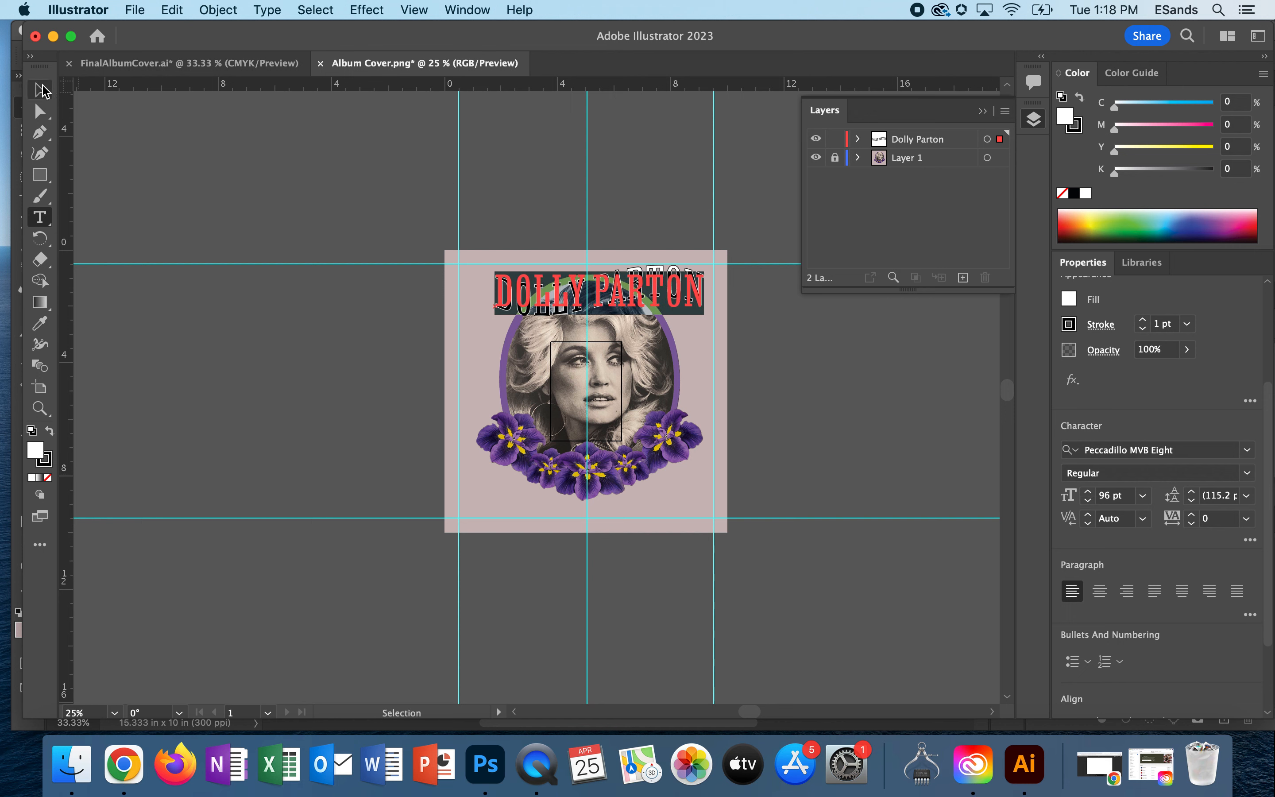
# Shift the enlarged DOLLY PARTON title slightly down and recentre it on the vertical guide, then deselect it
pyautogui.moveTo(601, 289); pyautogui.dragTo(597, 293)
pyautogui.press('Left')
pyautogui.press('Left')
pyautogui.press('Left')
pyautogui.press('Left')
pyautogui.press('Left')
pyautogui.press('Left')
pyautogui.press('Left')
pyautogui.press('Left')
pyautogui.press('Left')
pyautogui.press('Left')
pyautogui.press('Left')
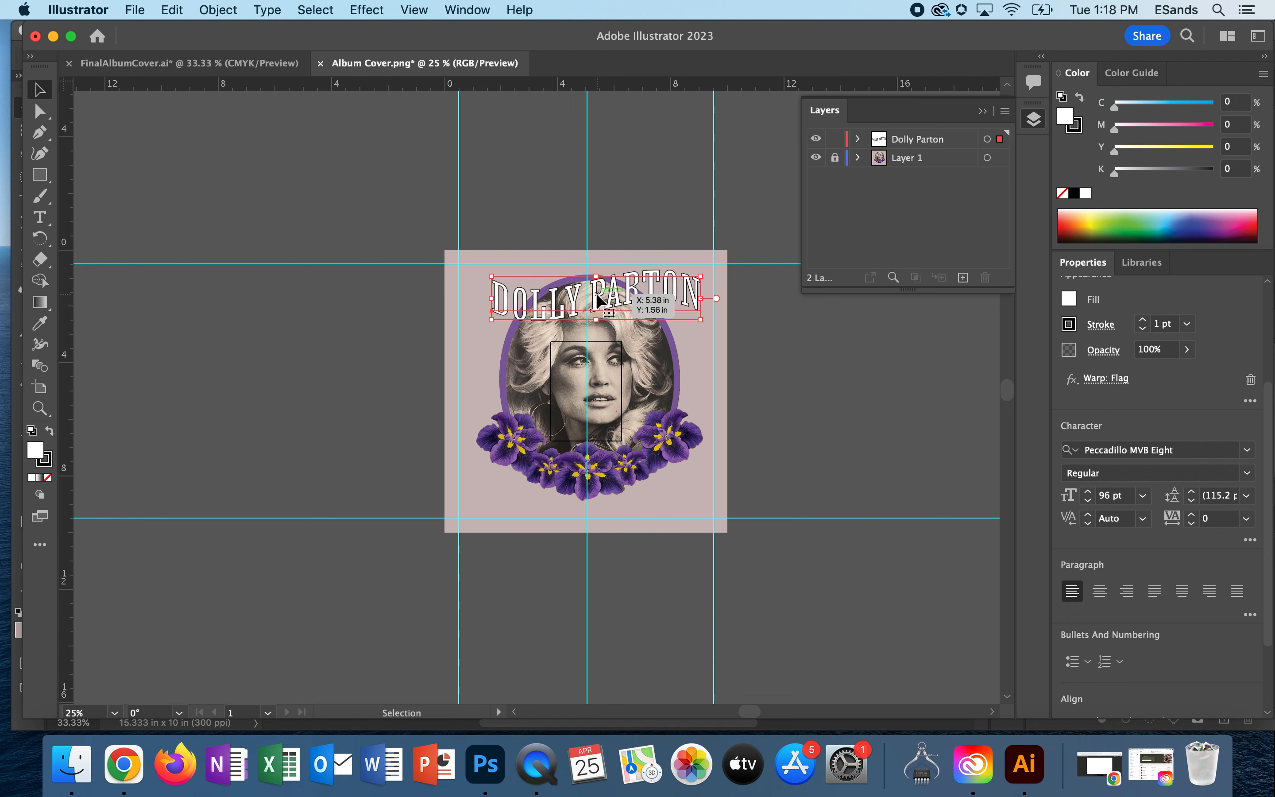
pyautogui.press('Left')
pyautogui.press('Left')
pyautogui.press('Left')
pyautogui.press('Left')
pyautogui.press('Left')
pyautogui.press('Left')
pyautogui.press('Left')
pyautogui.press('Left')
pyautogui.press('Left')
pyautogui.press('Left')
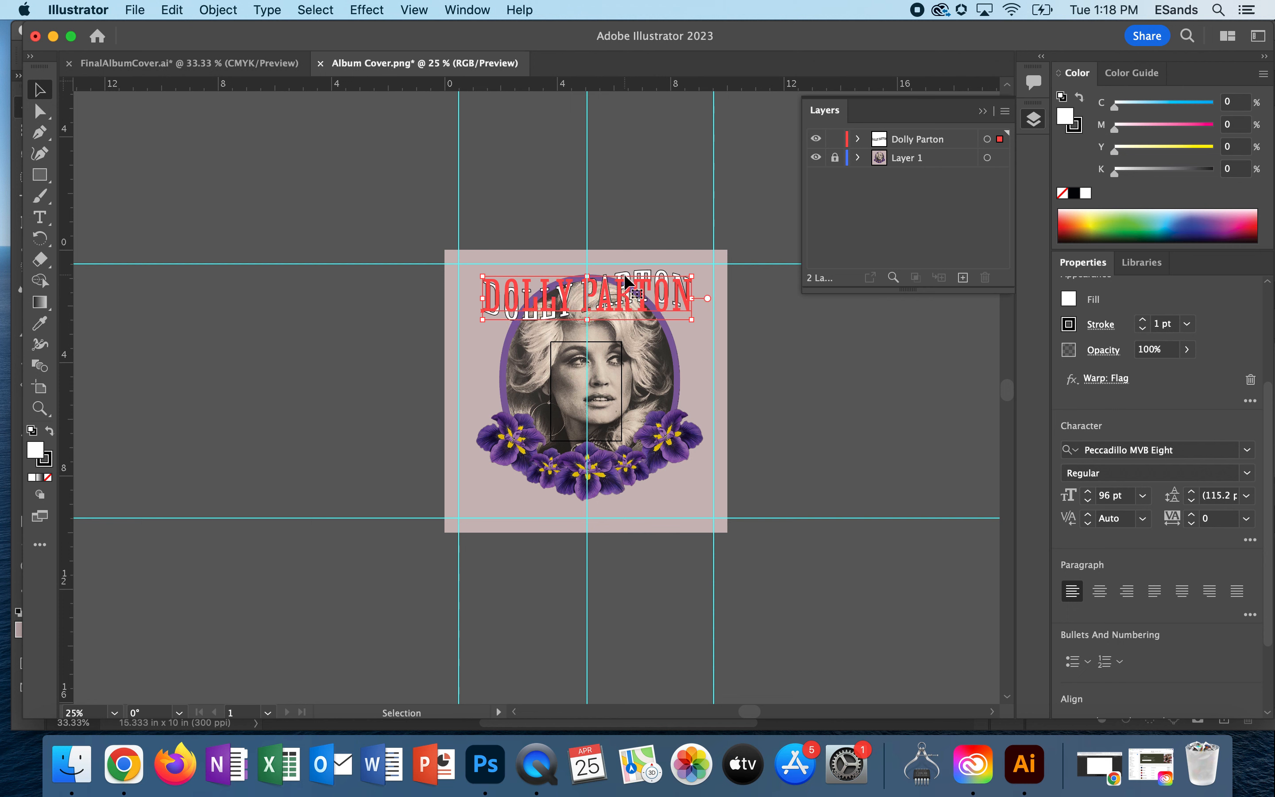
pyautogui.click(513, 174)
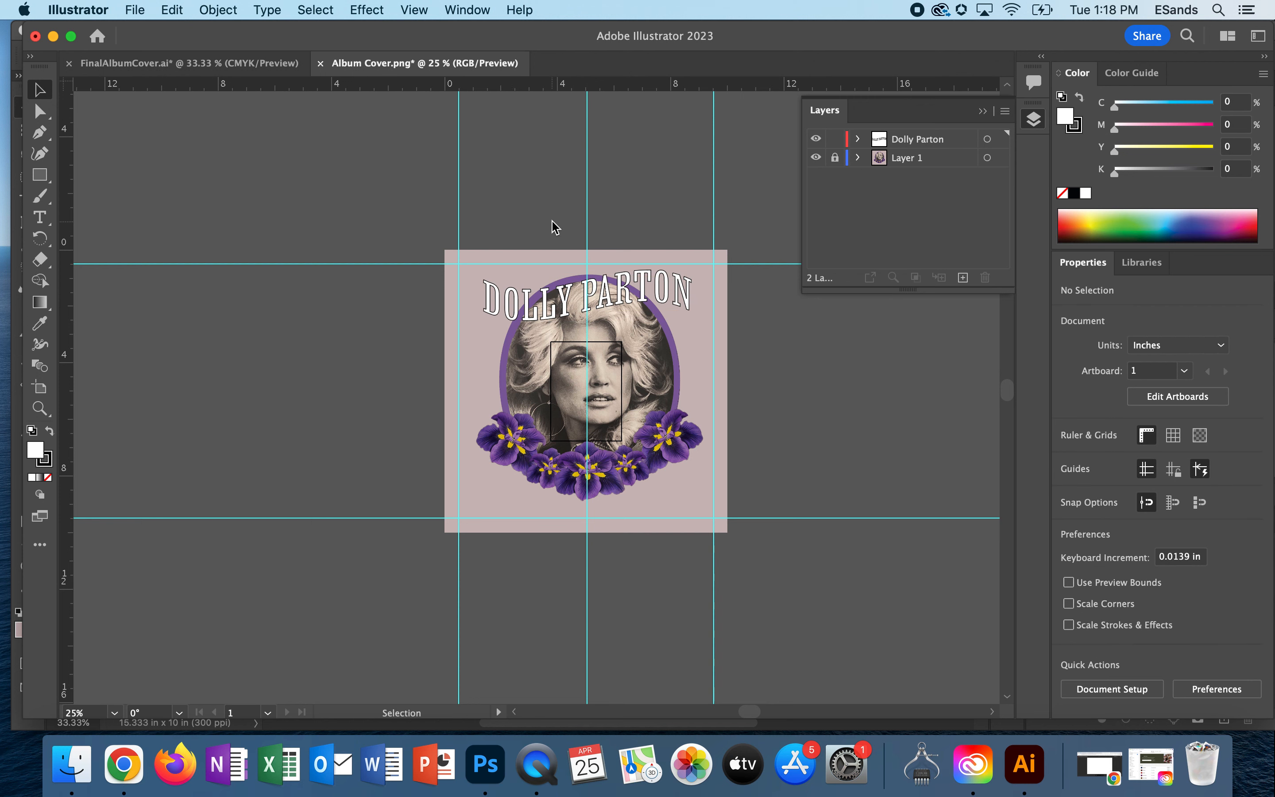
# Lock the Dolly Parton layer and create a new layer above it named JOLEN
pyautogui.click(835, 138)
pyautogui.click(963, 277)
pyautogui.doubleClick(905, 139)
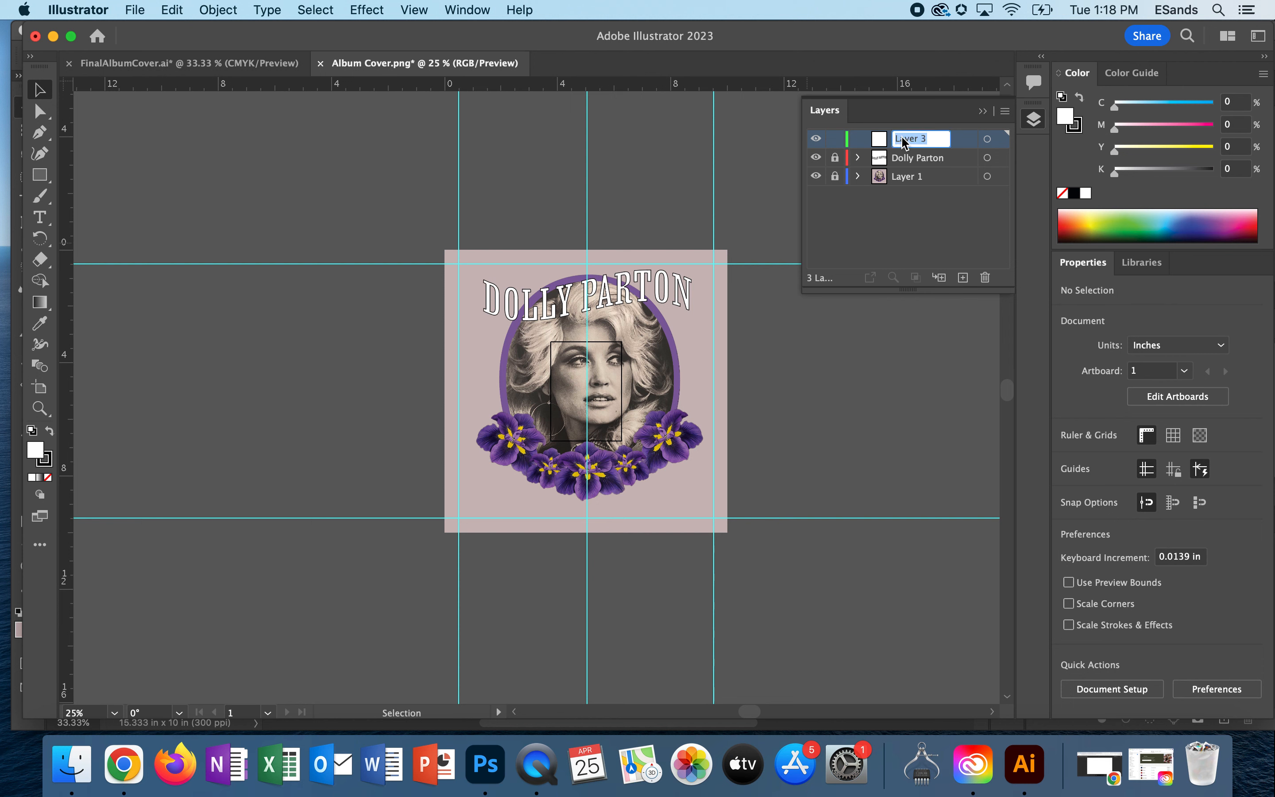
pyautogui.write('JOLEN')
# Add the text JOLEN in P22 Art Nouveau Cafe and centre it beneath the flowers at about X 5.05 in, Y 8.9 in
pyautogui.click(39, 217)
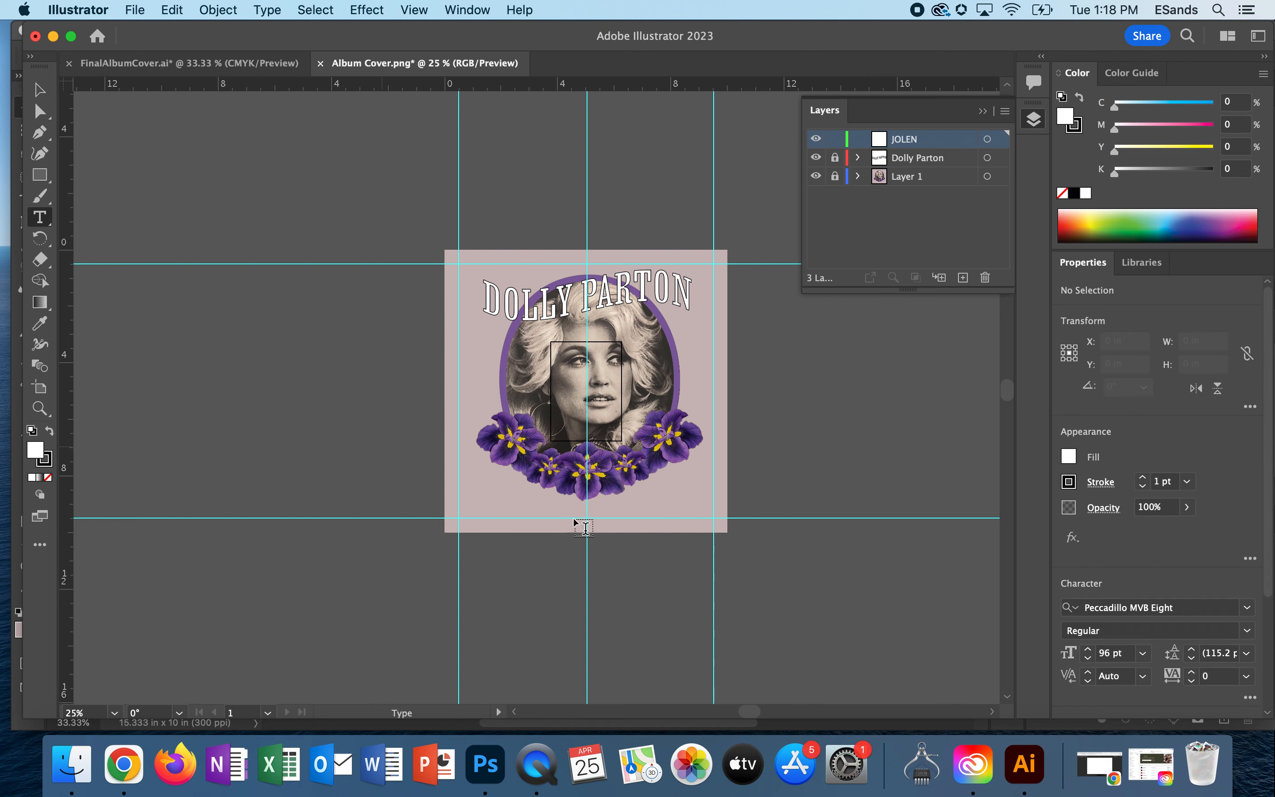
pyautogui.click(532, 495)
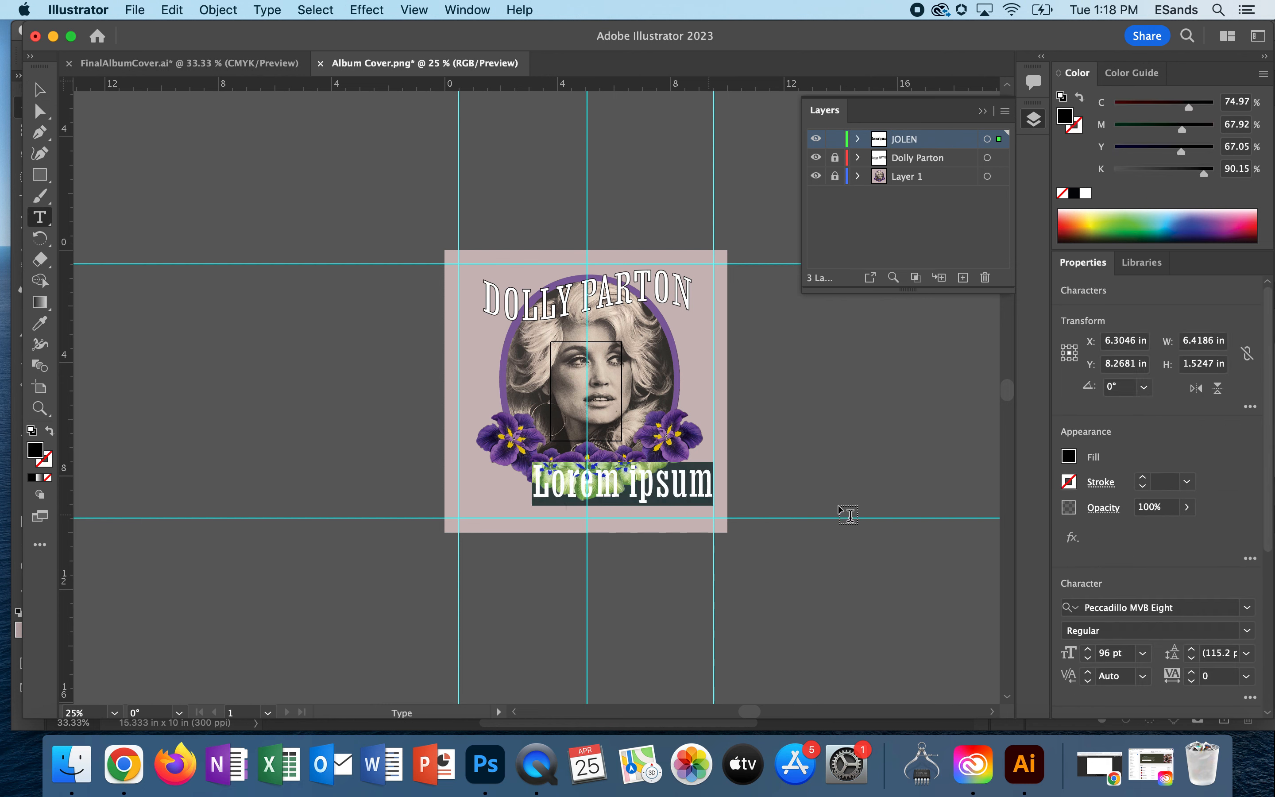
pyautogui.click(1248, 607)
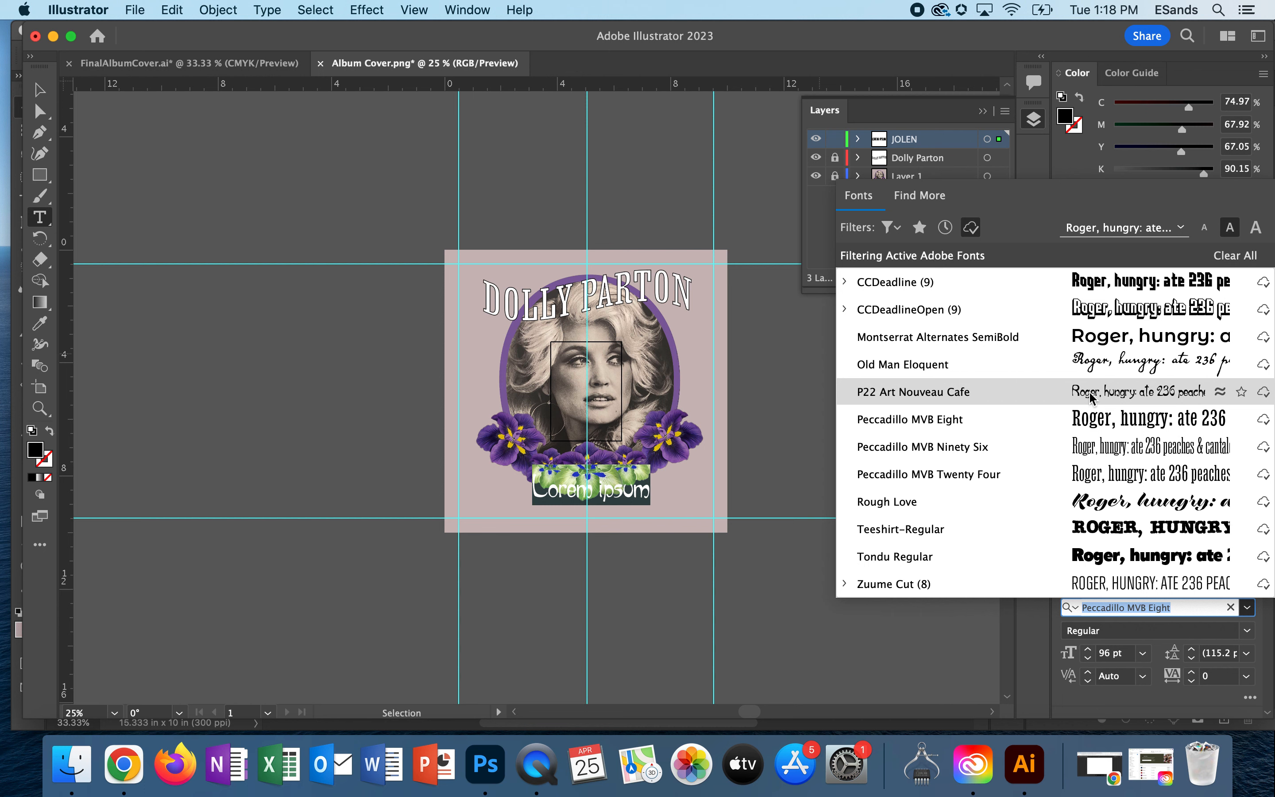
pyautogui.click(1111, 396)
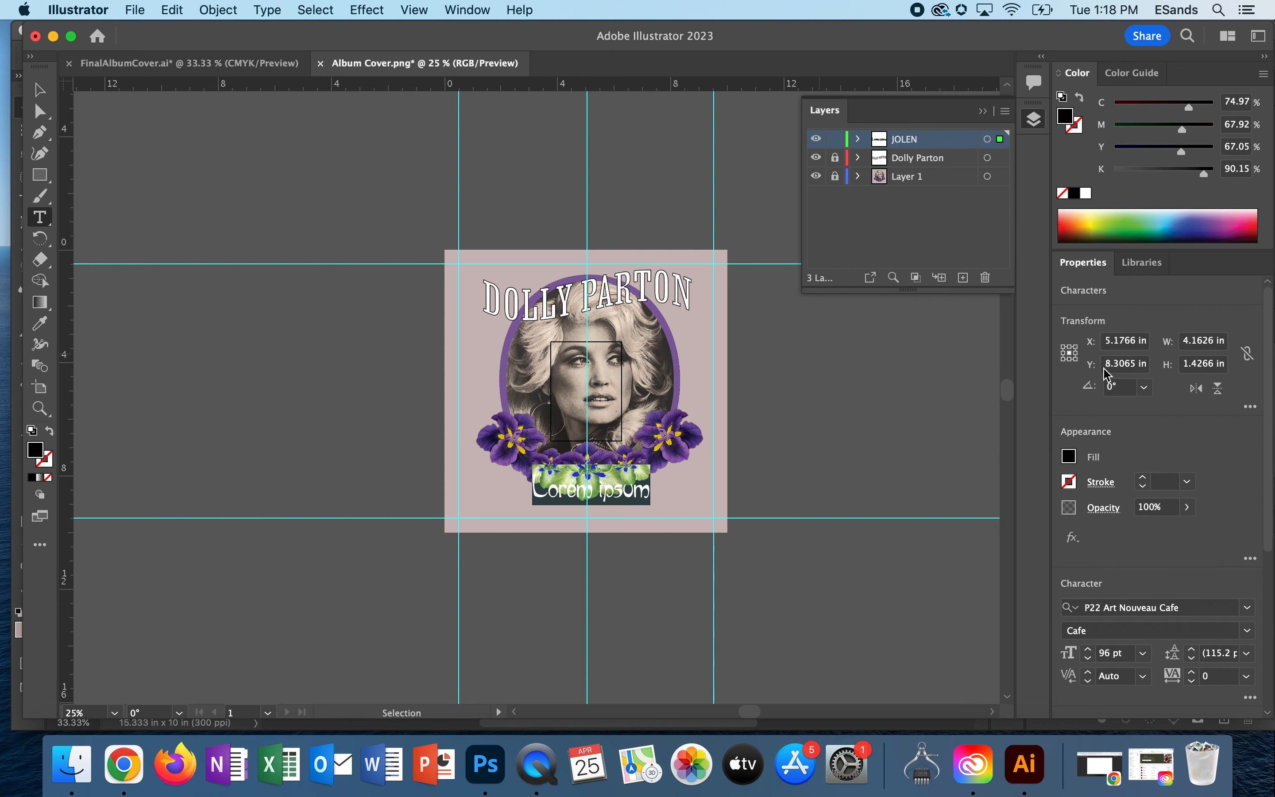
pyautogui.write('JOLEN')
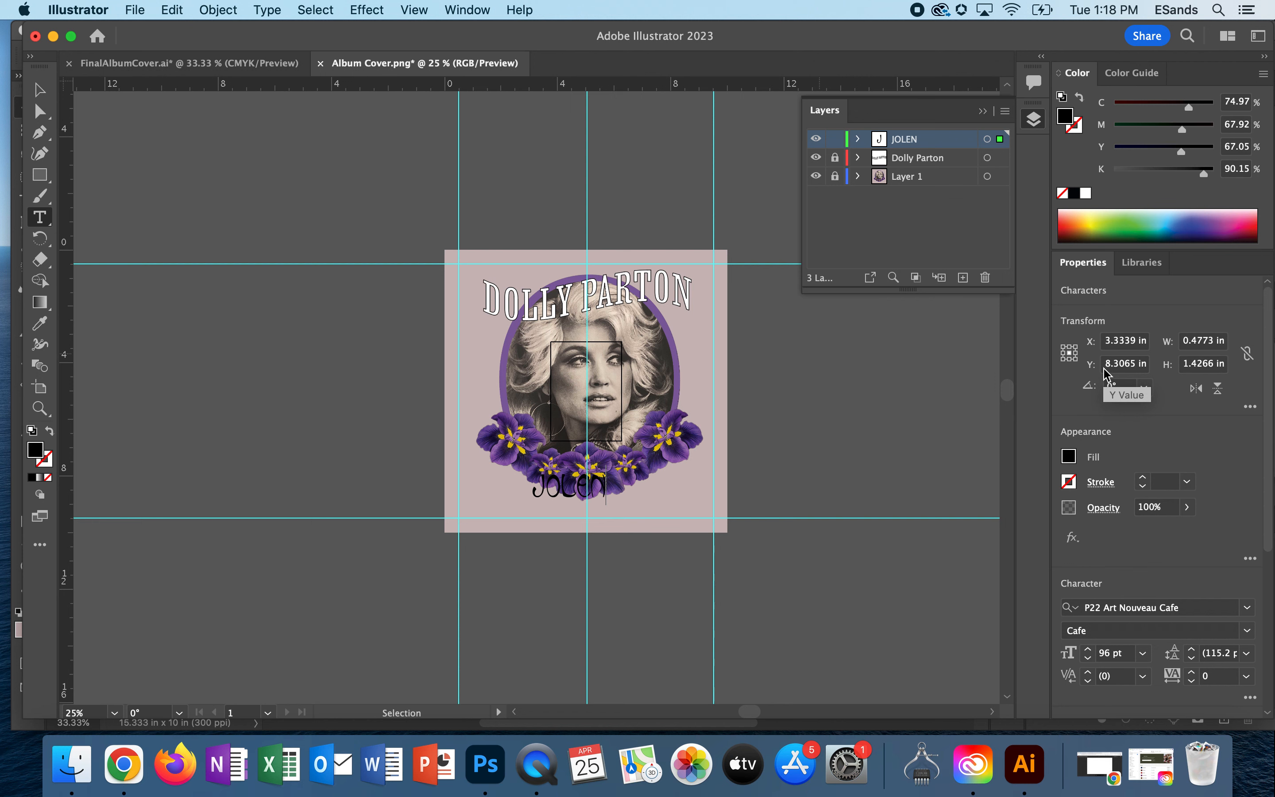
pyautogui.click(40, 90)
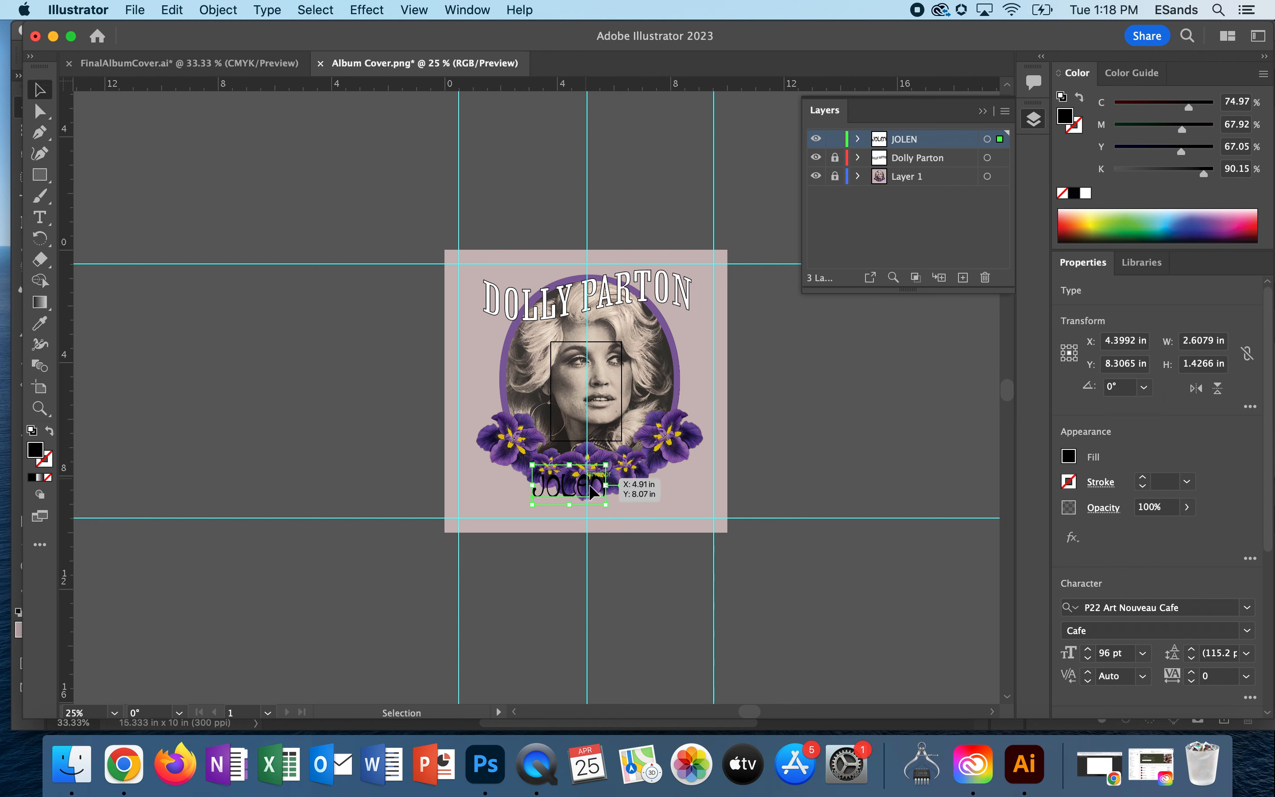
pyautogui.moveTo(586, 485); pyautogui.dragTo(600, 496)
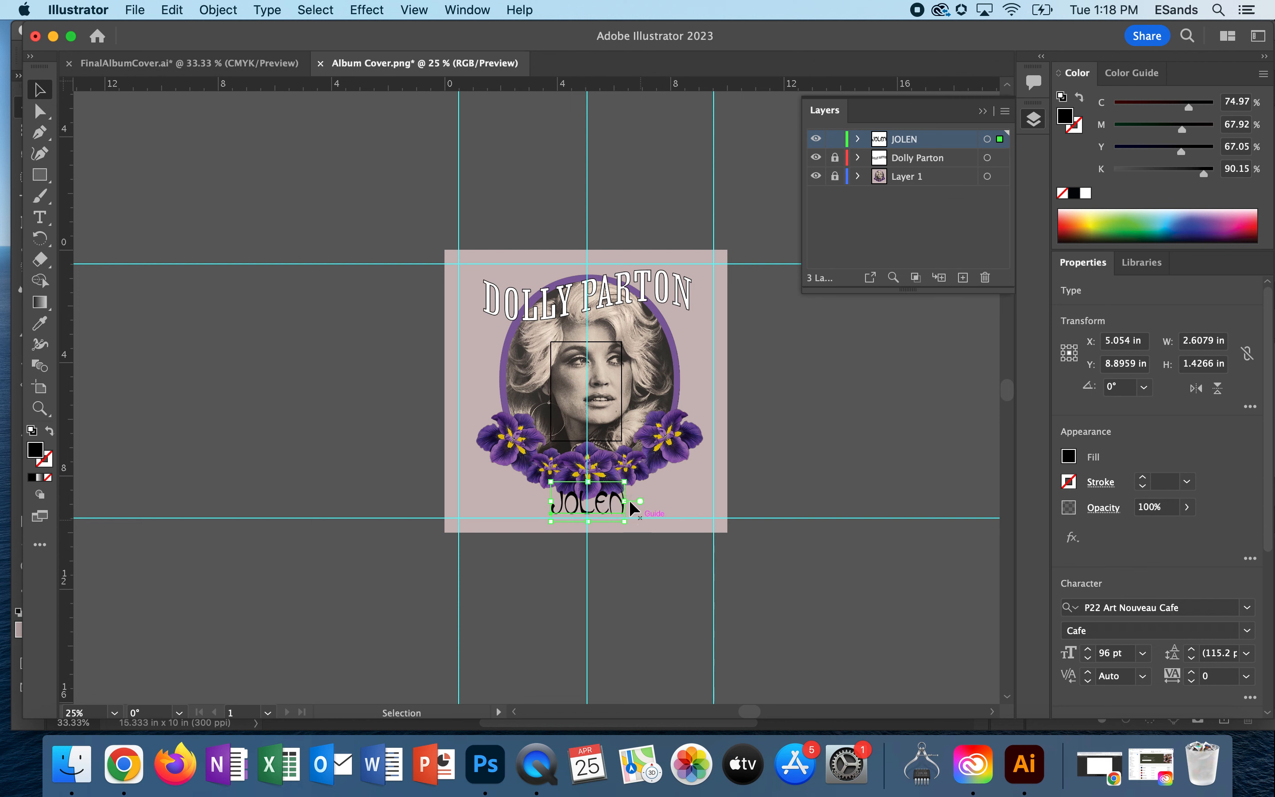
# Reduce the font size of the JOLEN text to 84 pt and deselect it
pyautogui.press('t')
pyautogui.doubleClick(590, 507)
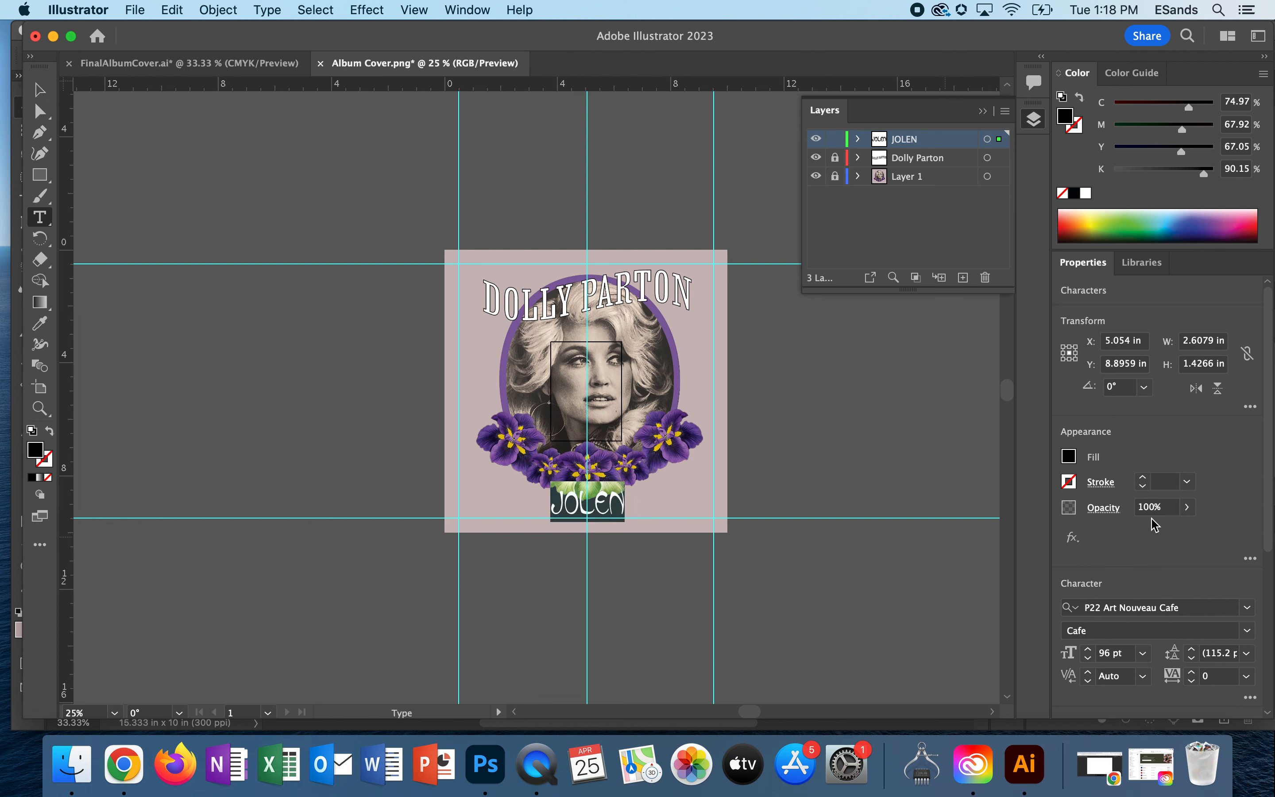
pyautogui.click(1089, 659)
pyautogui.click(1088, 659)
pyautogui.click(1089, 659)
pyautogui.click(1089, 659)
pyautogui.click(1089, 659)
pyautogui.click(1089, 659)
pyautogui.click(1088, 659)
pyautogui.click(1089, 659)
pyautogui.click(1089, 659)
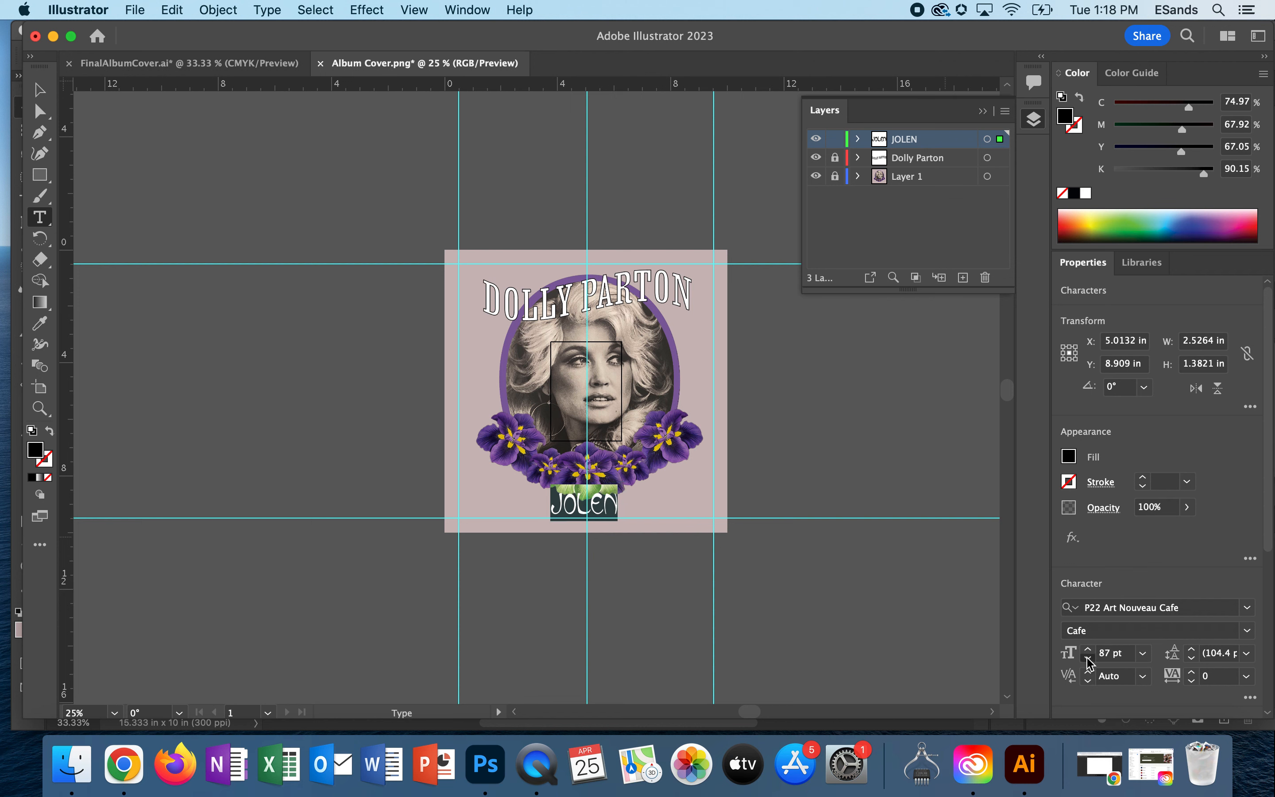
pyautogui.click(1089, 659)
pyautogui.click(1089, 659)
pyautogui.click(1088, 659)
pyautogui.press('Escape')
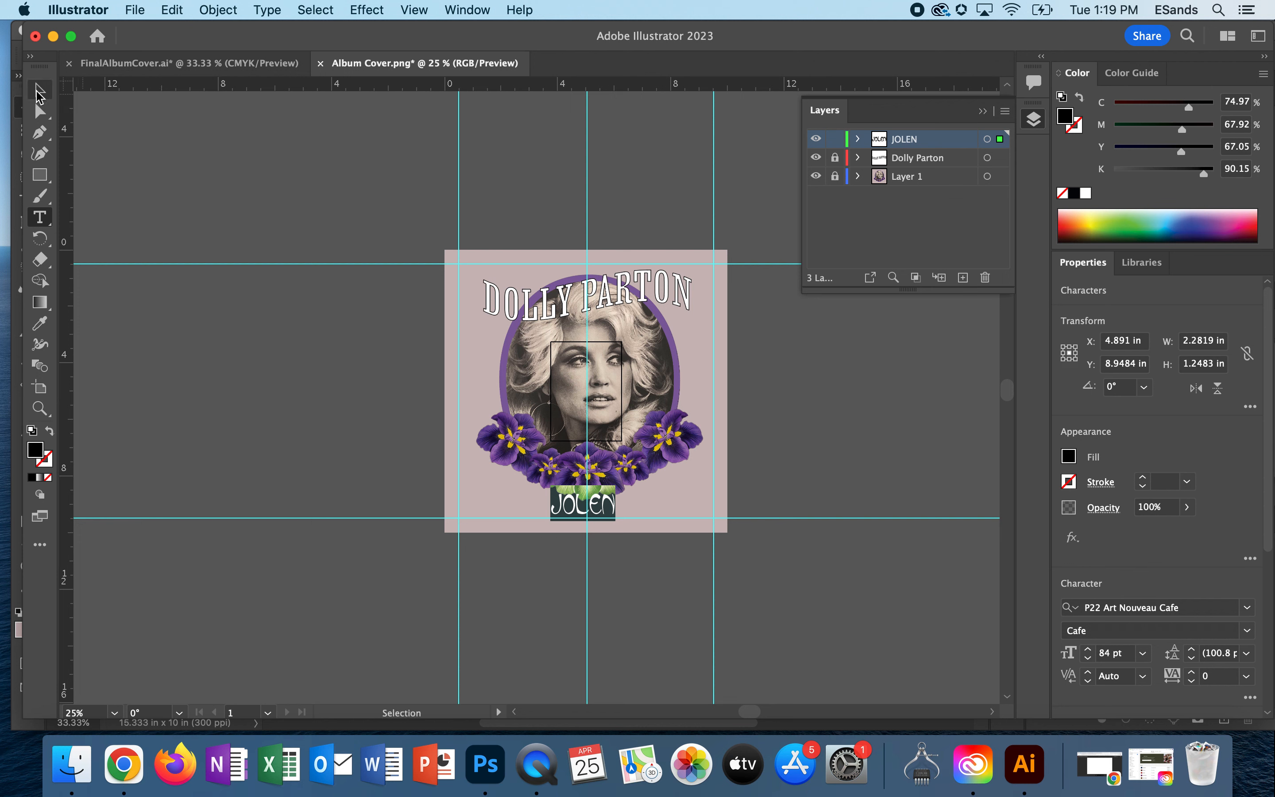
pyautogui.click(807, 428)
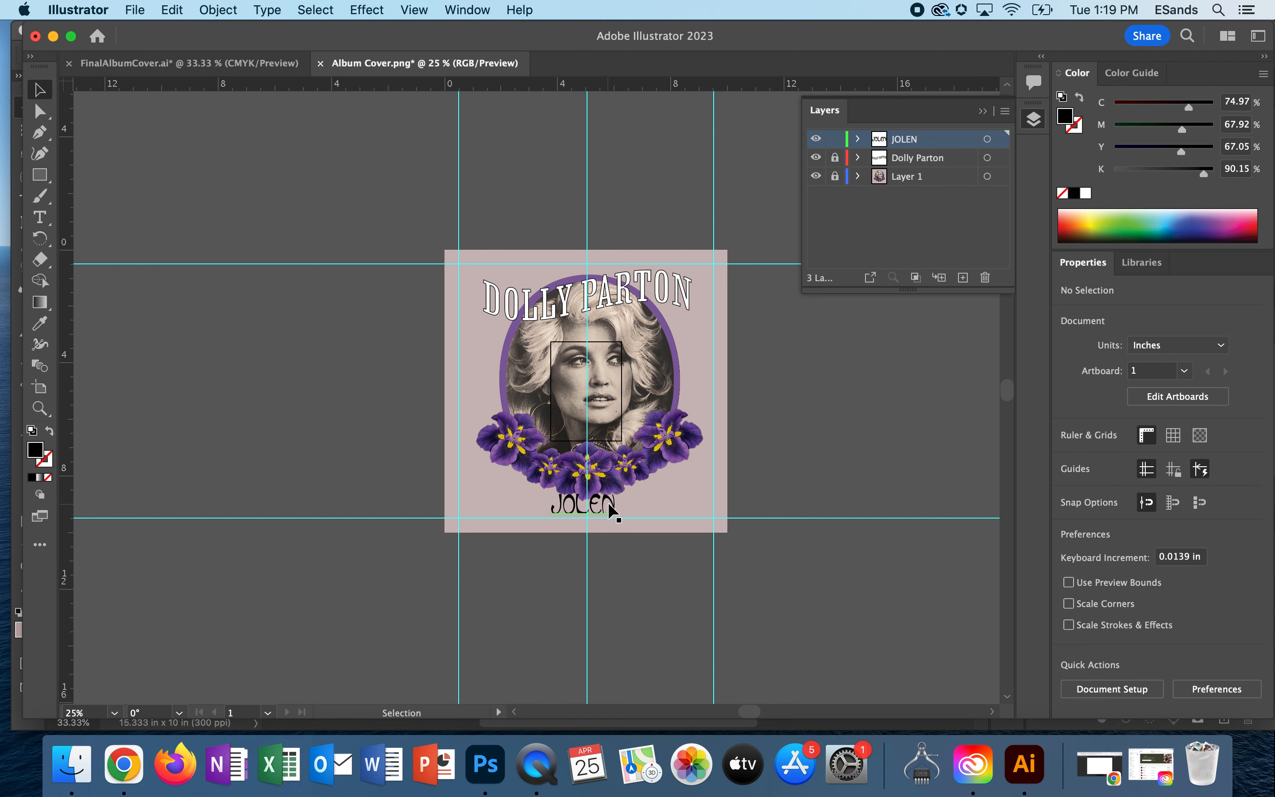
# Reposition the JOLEN text slightly right and down to X 5.068 in, Y 9.0781 in, and deselect it
pyautogui.moveTo(617, 504); pyautogui.dragTo(619, 506)
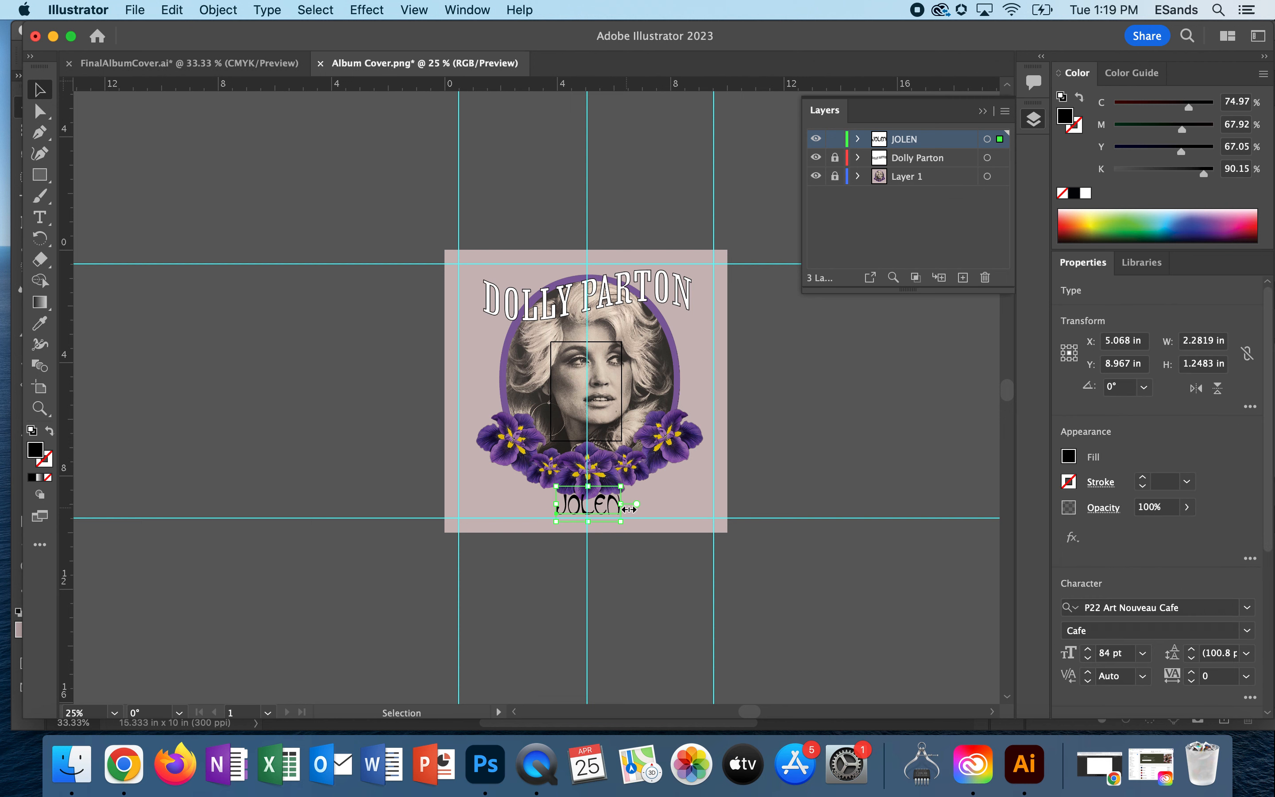
pyautogui.press('Down')
pyautogui.press('Down')
pyautogui.press('Down')
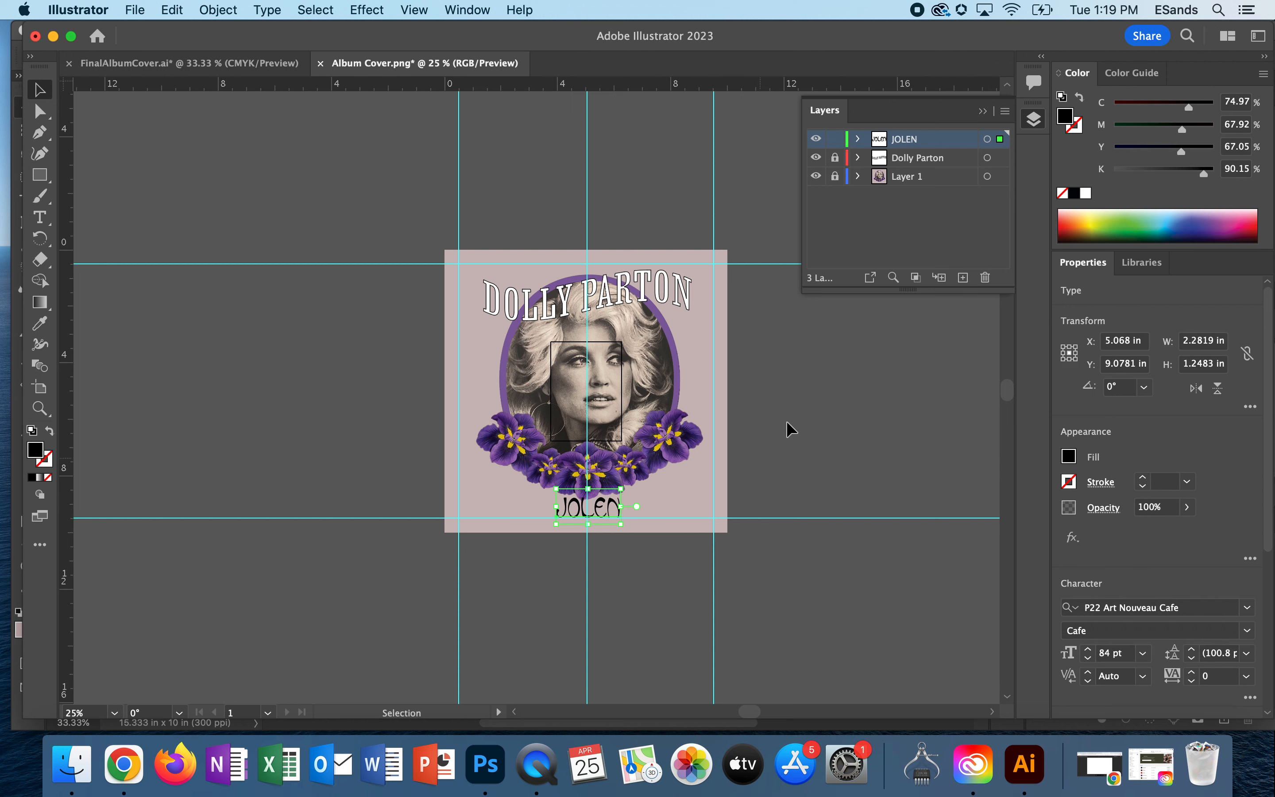
pyautogui.click(794, 367)
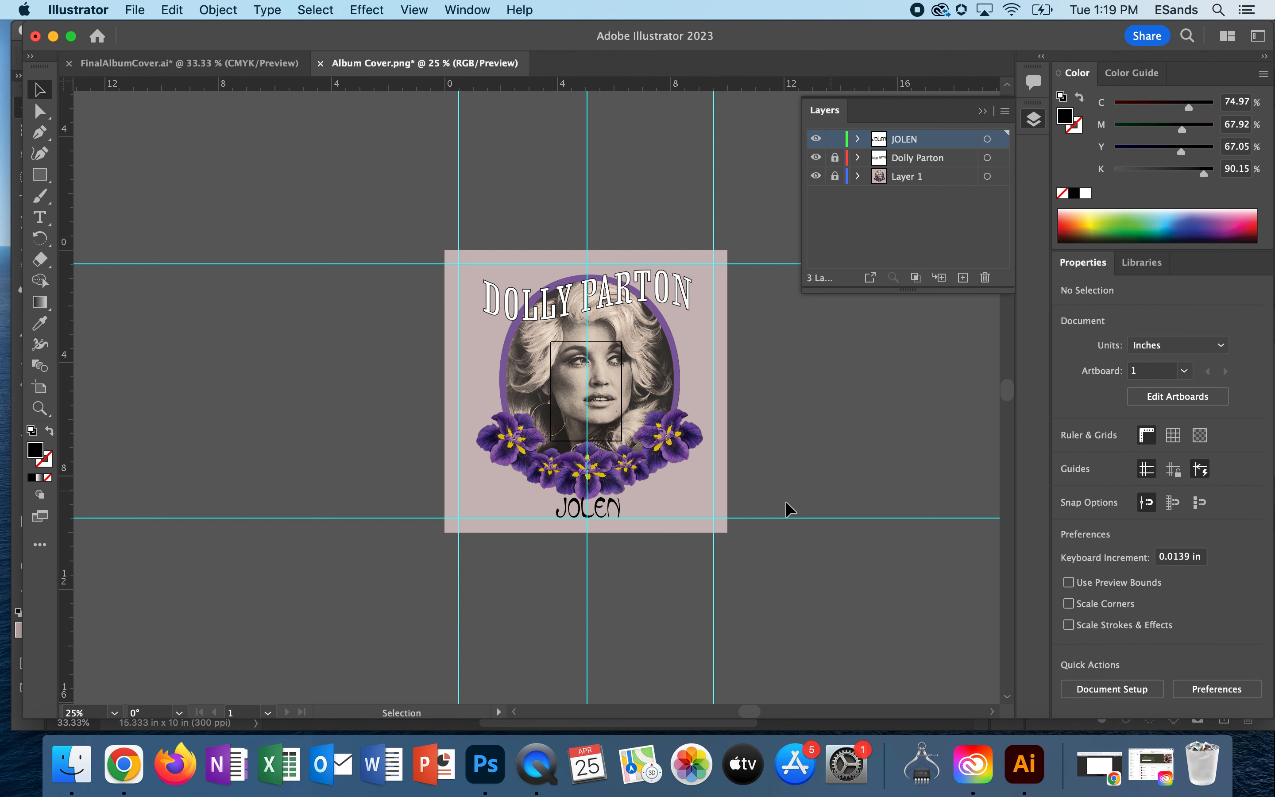
# Try a white fill with no stroke on the JOLEN text and deselect it
pyautogui.press('t')
pyautogui.doubleClick(583, 515)
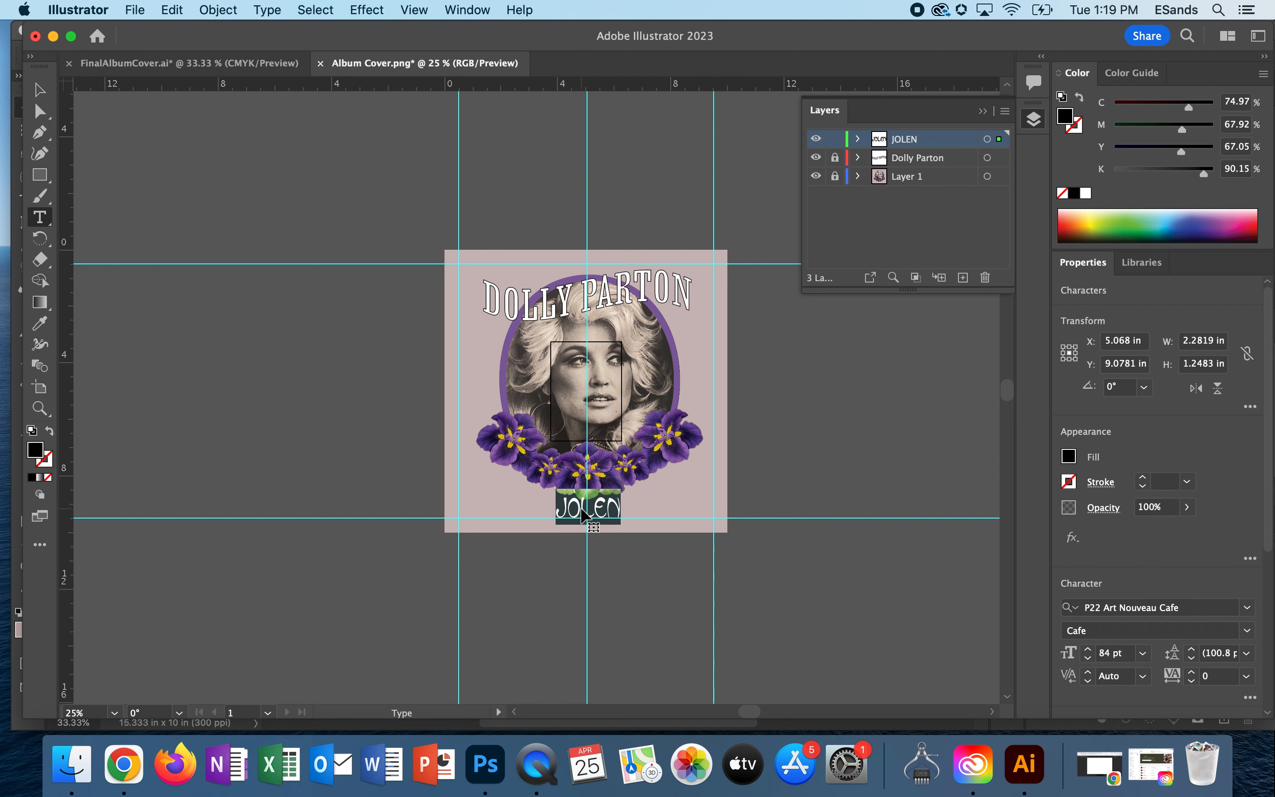
pyautogui.click(33, 432)
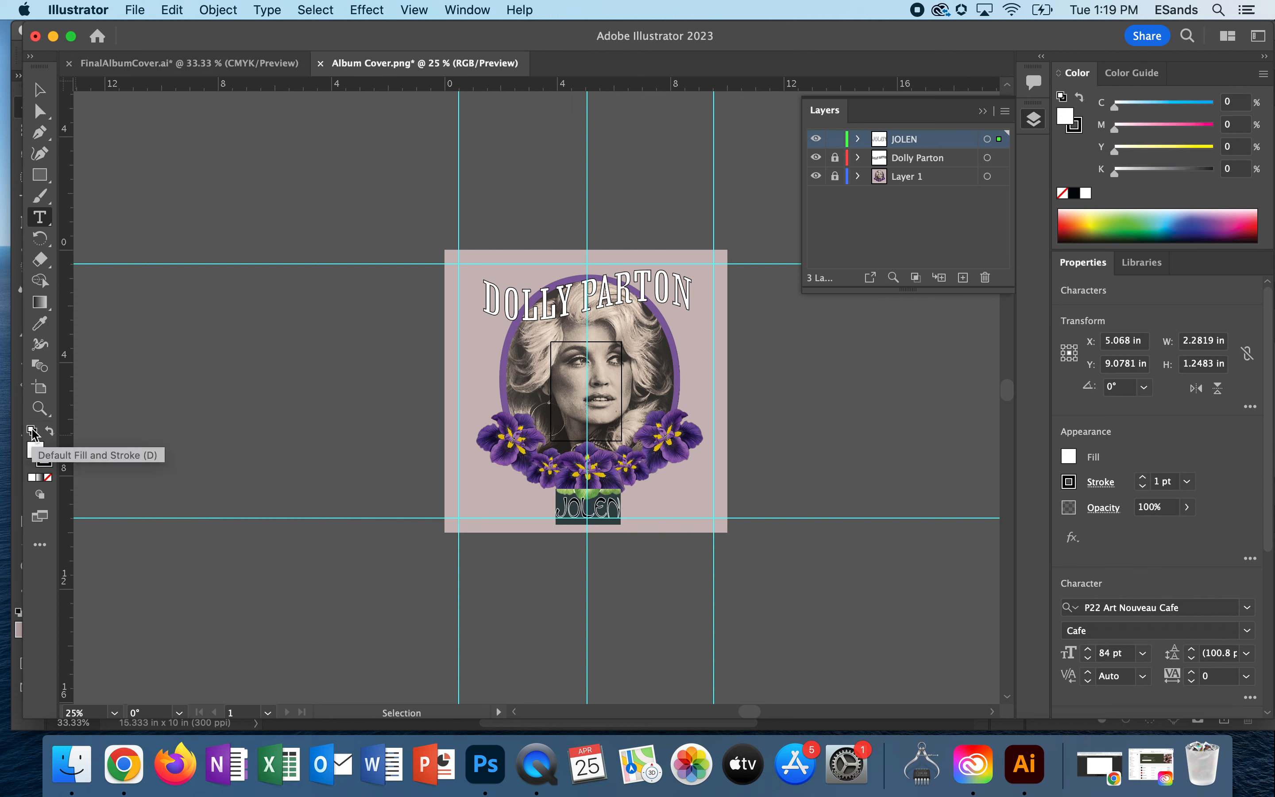
pyautogui.click(48, 434)
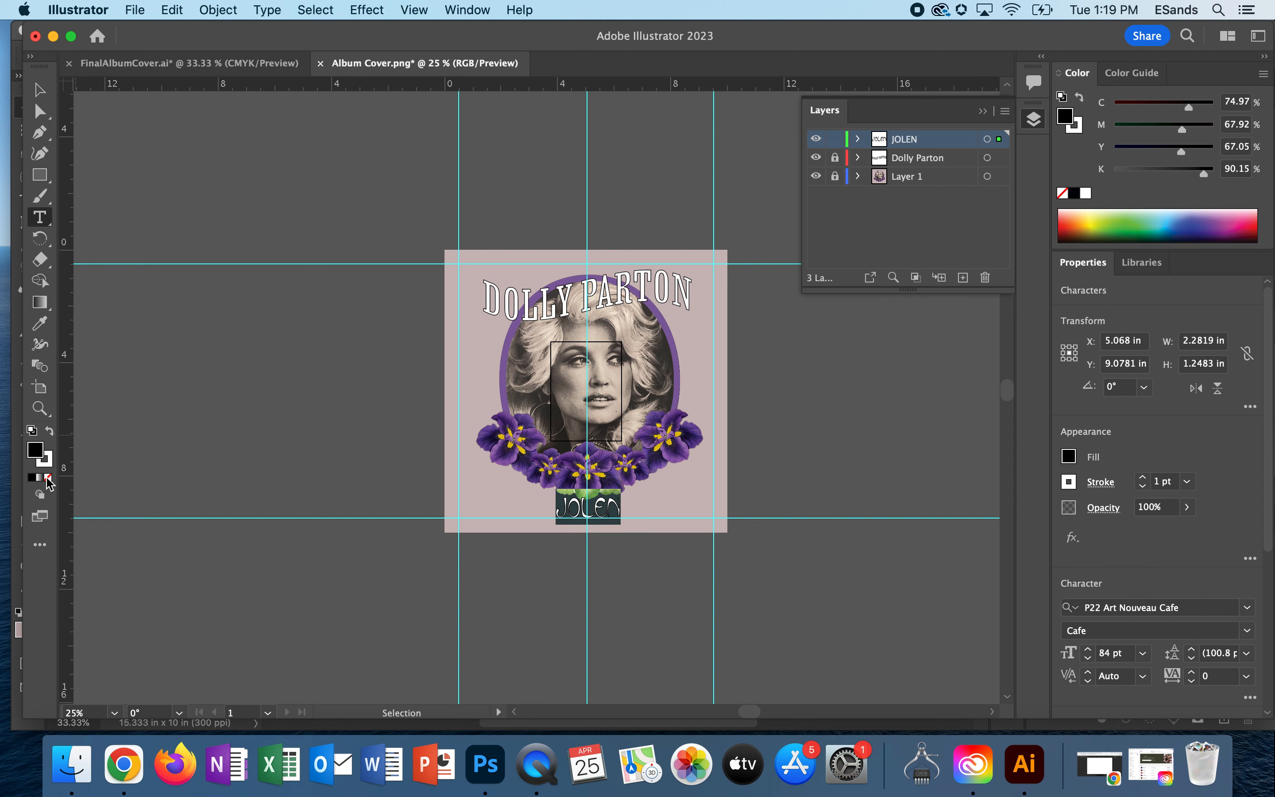
pyautogui.click(47, 478)
pyautogui.click(50, 432)
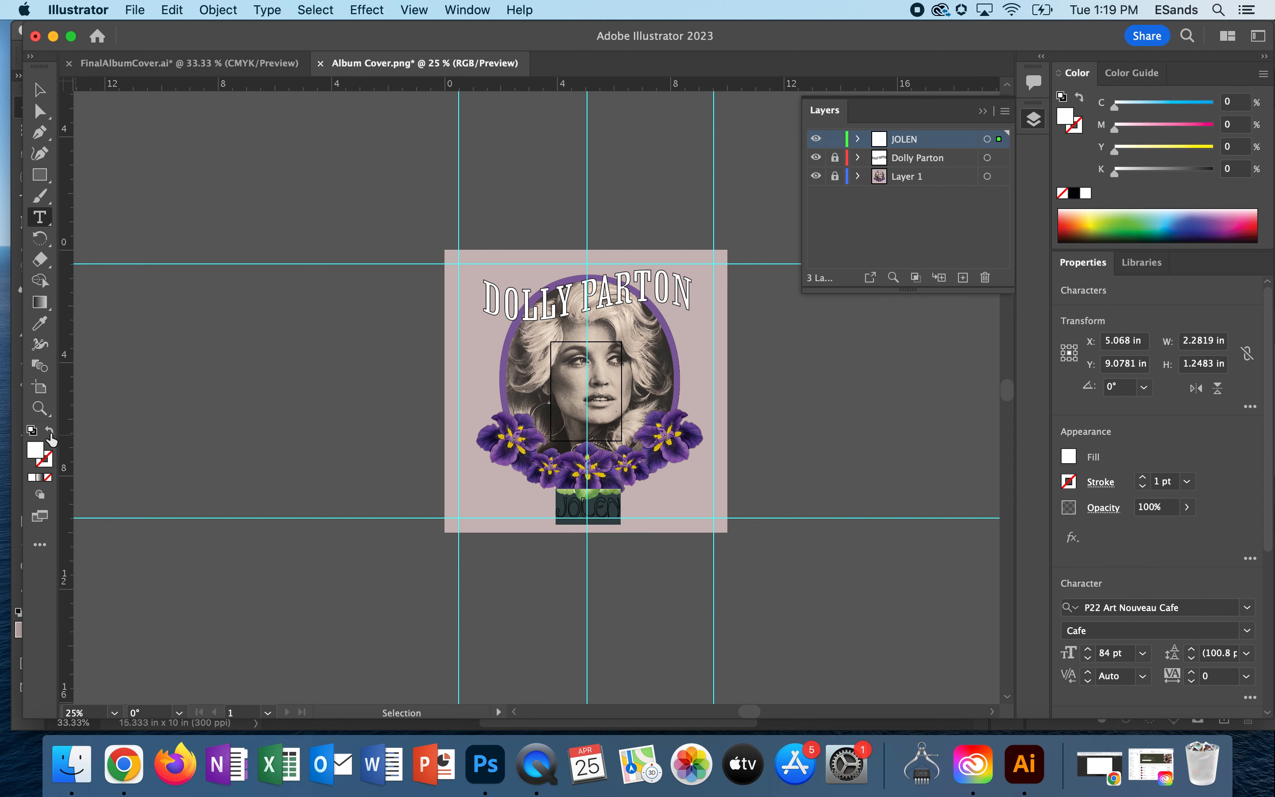
pyautogui.click(37, 91)
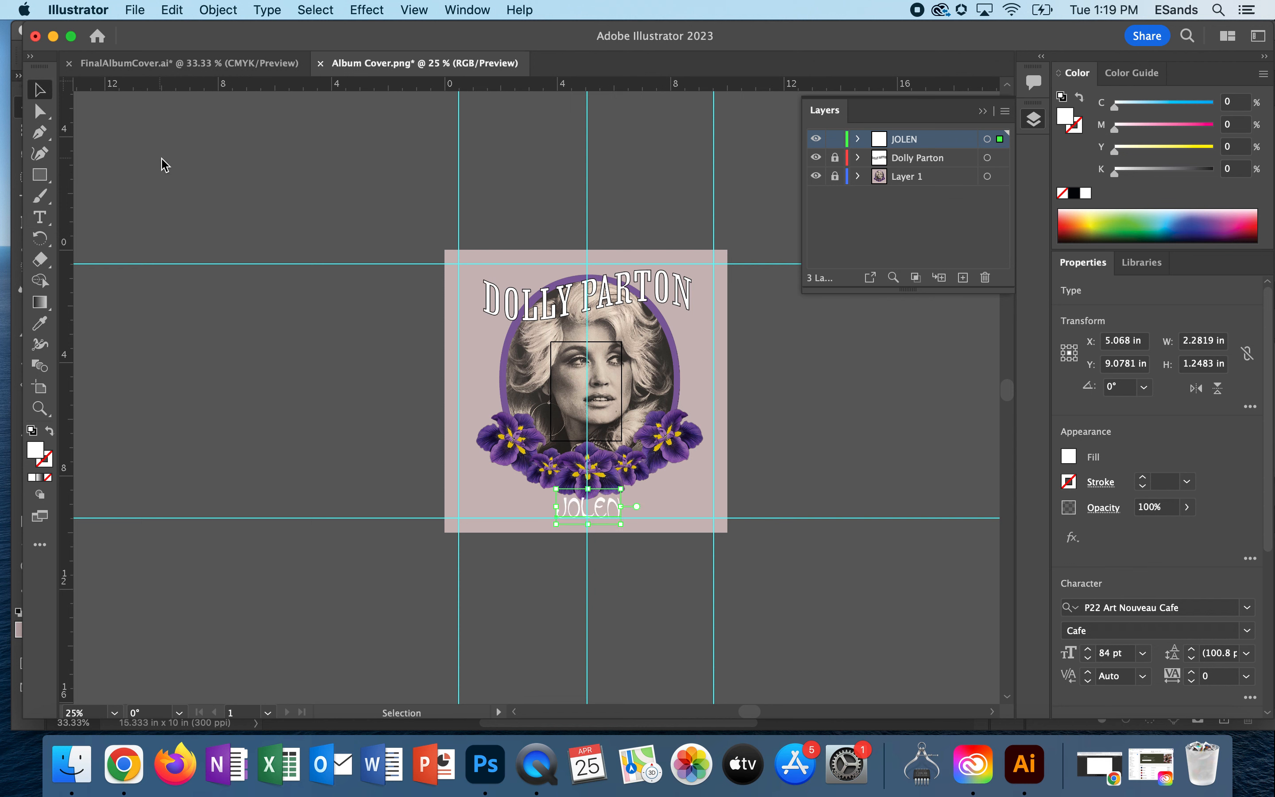
pyautogui.click(165, 163)
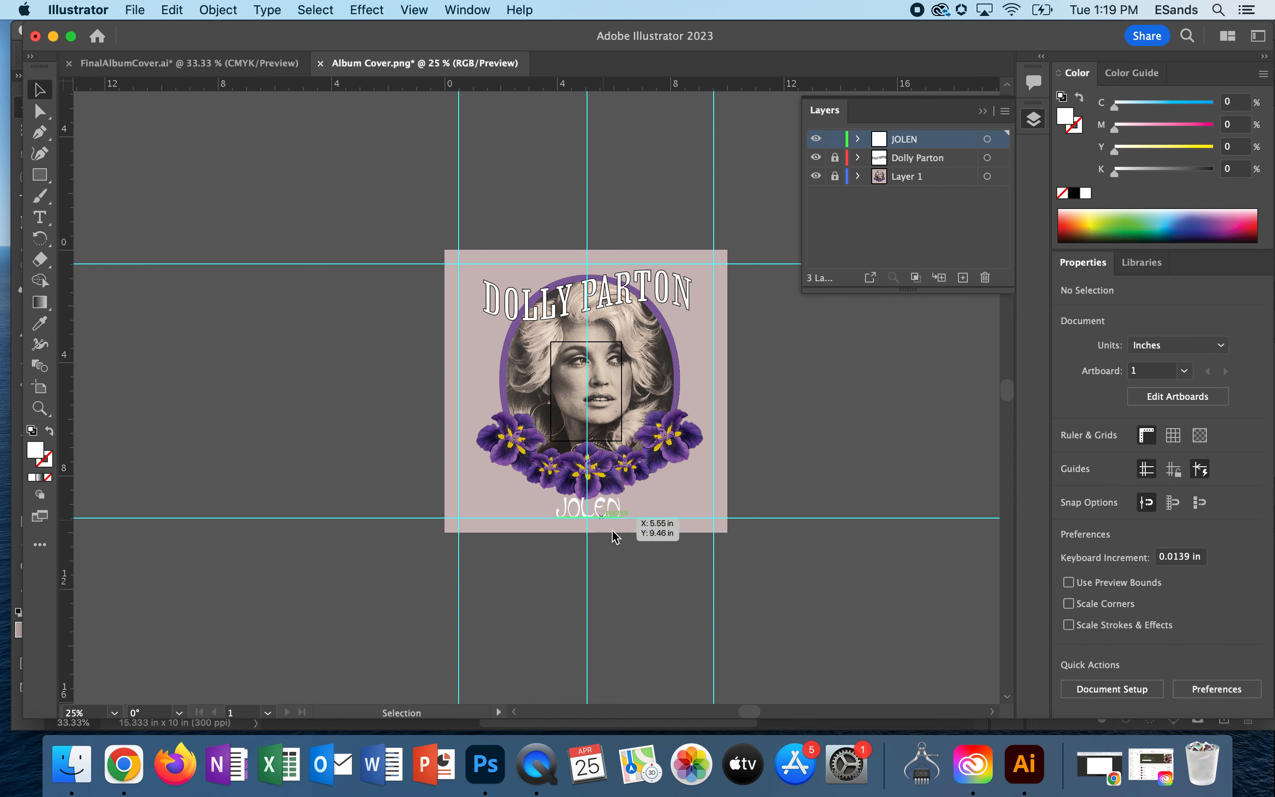
# Set the JOLEN text to a black fill with no stroke and finish editing it
pyautogui.doubleClick(586, 507)
pyautogui.press('super+a')
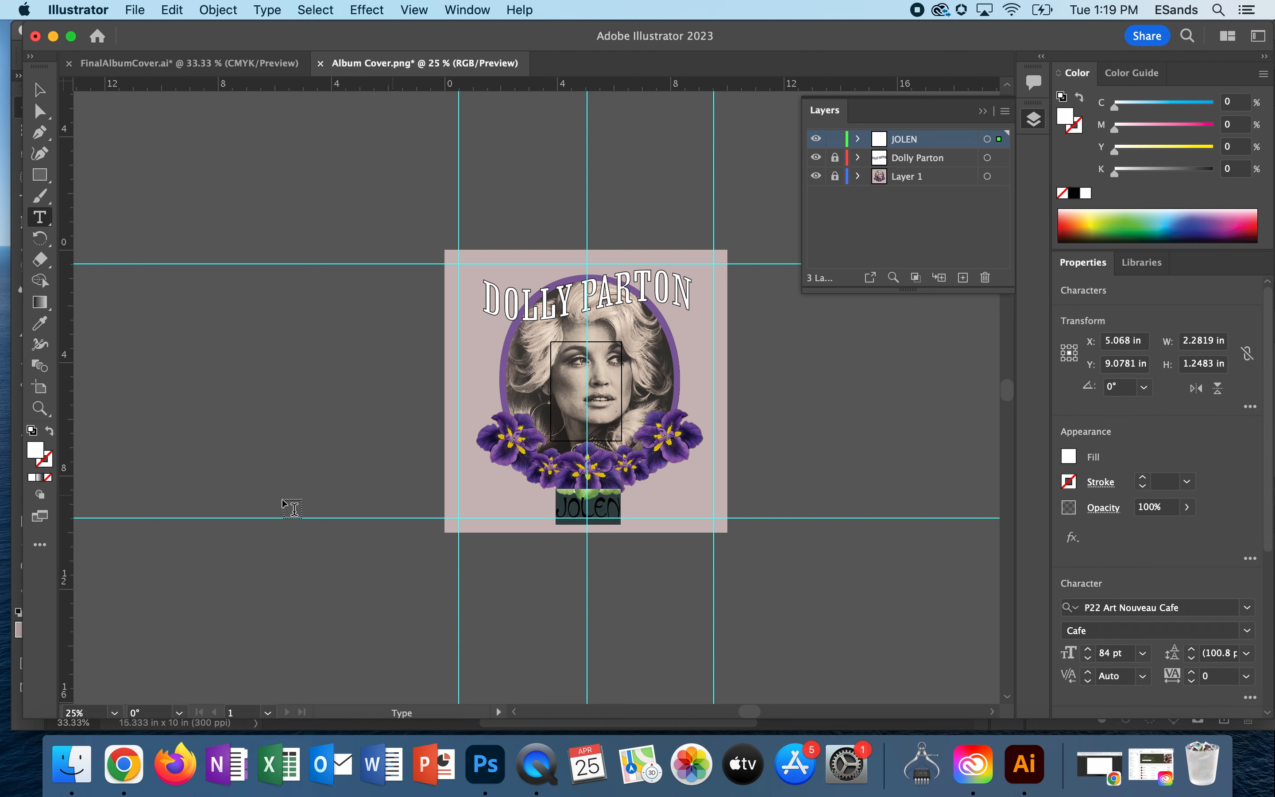
pyautogui.click(31, 431)
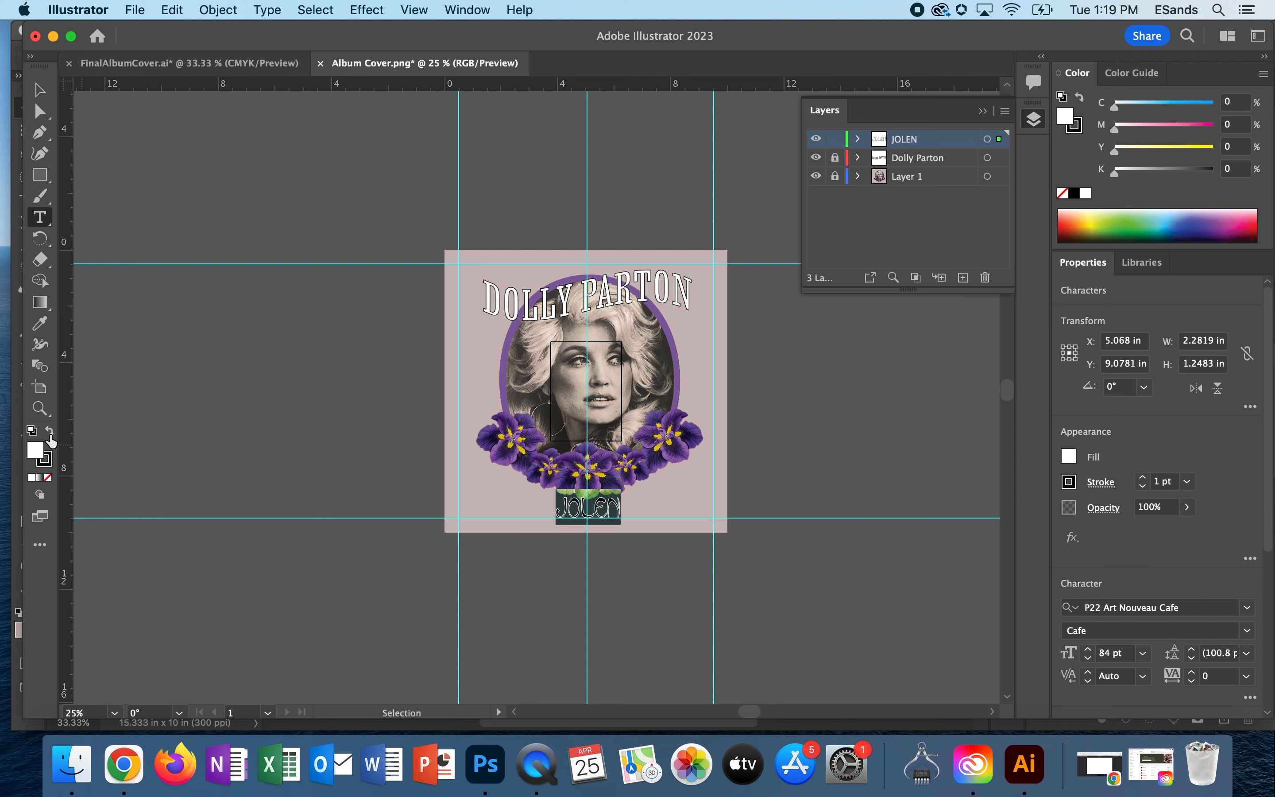
pyautogui.click(48, 432)
pyautogui.click(46, 478)
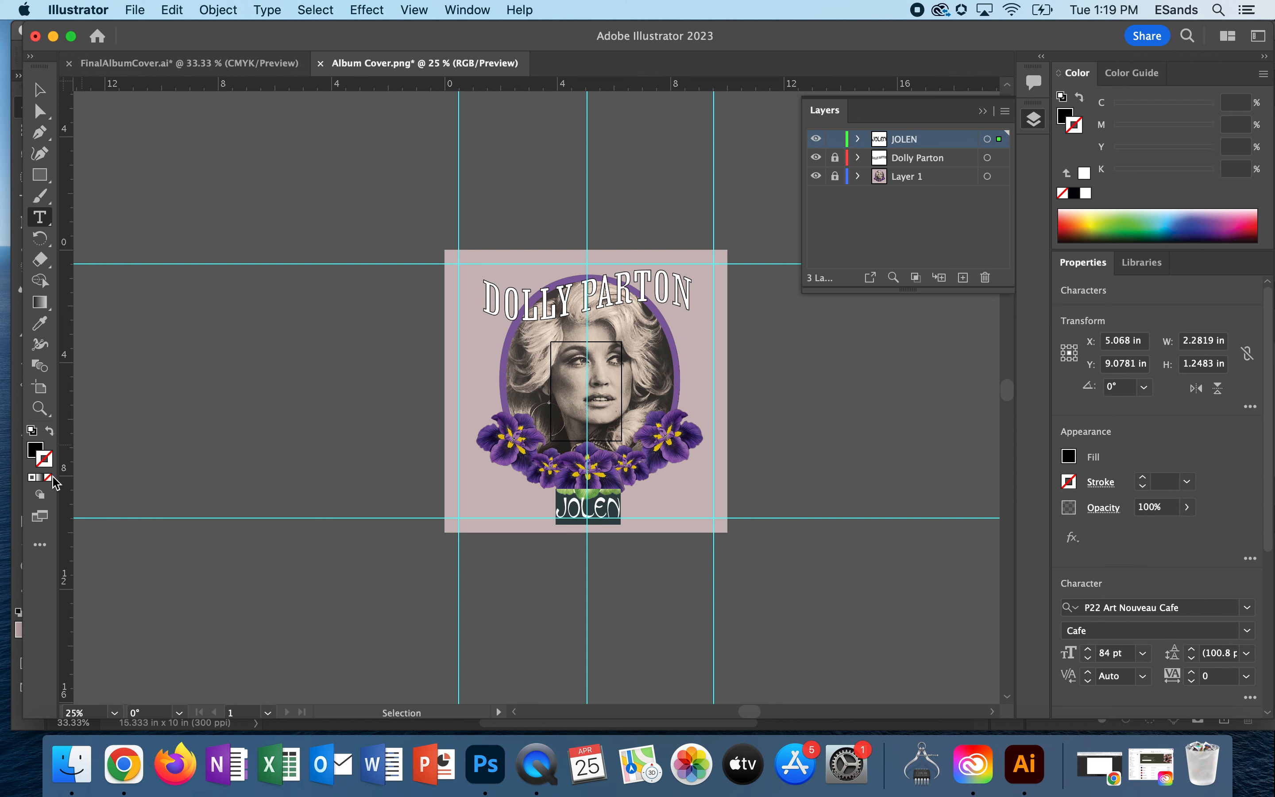
pyautogui.press('Escape')
pyautogui.press('v')
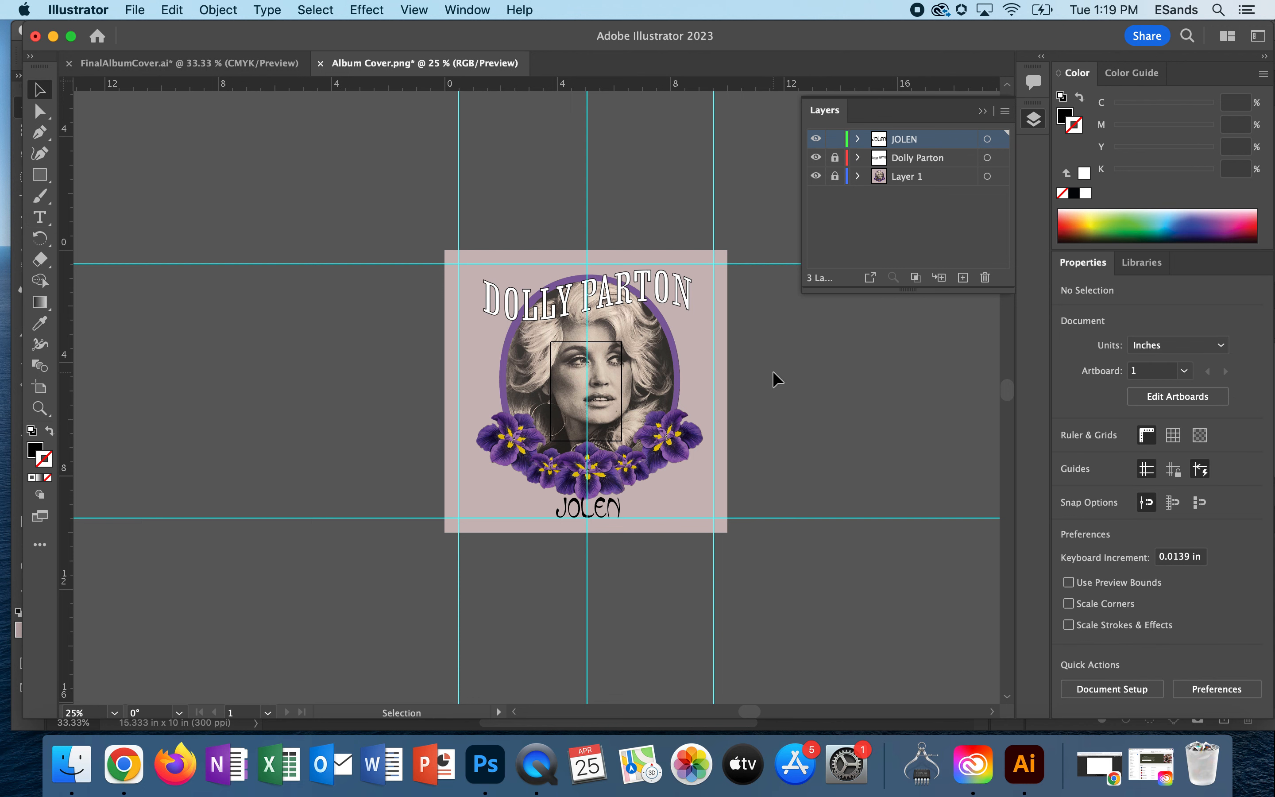
pyautogui.click(136, 10)
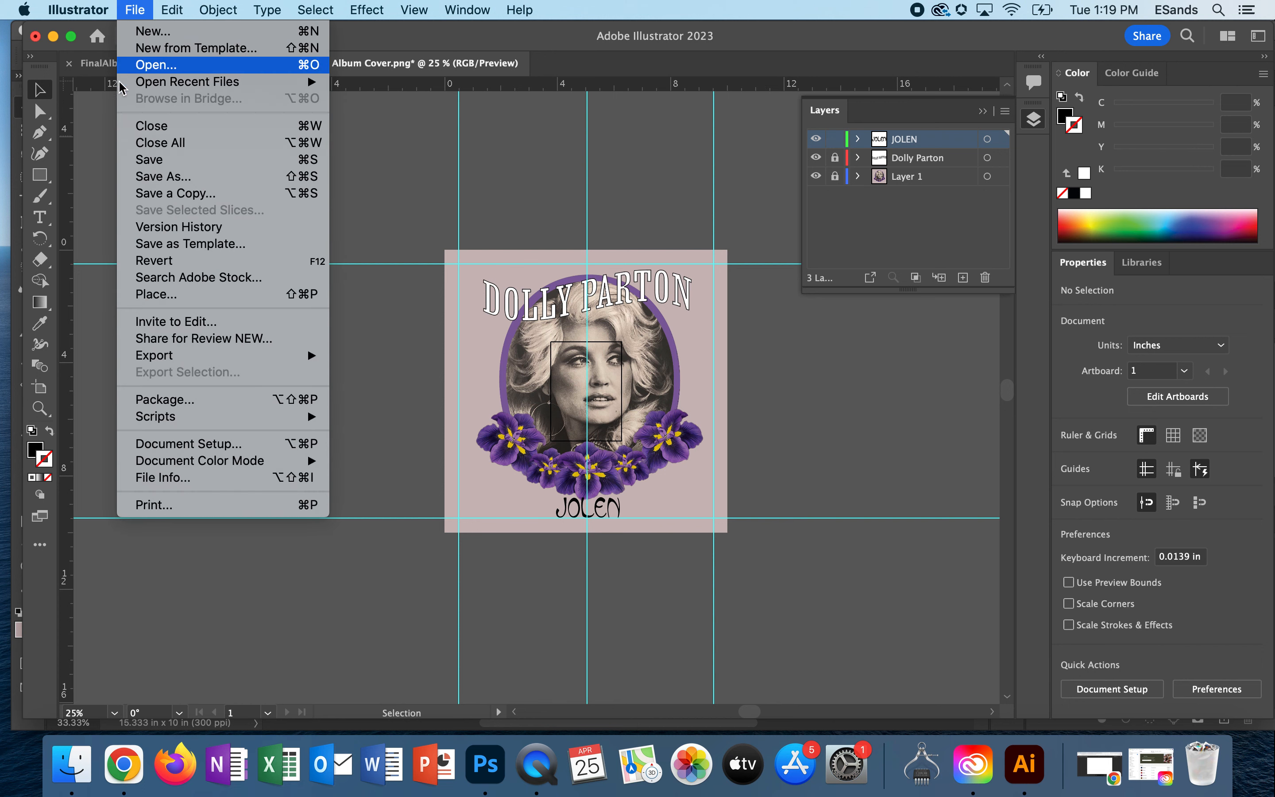
pyautogui.click(169, 178)
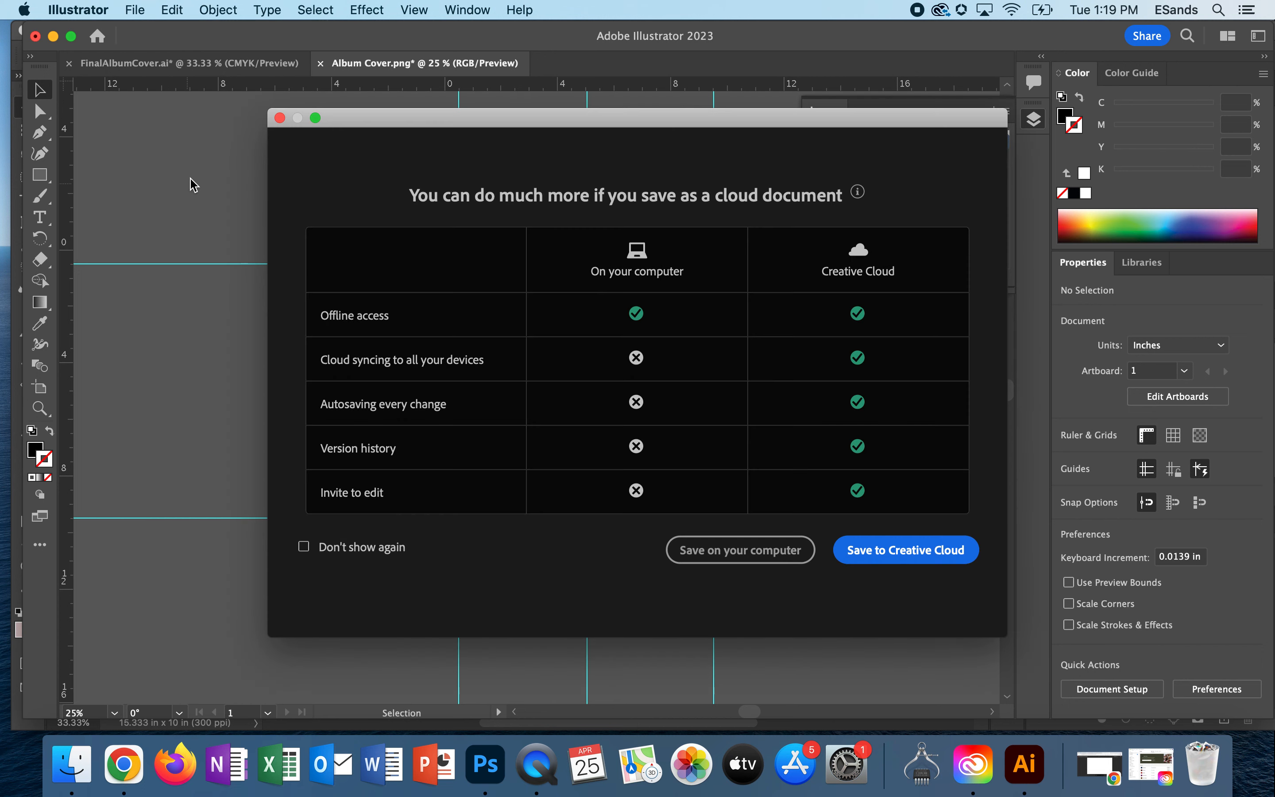
pyautogui.click(279, 117)
# Review the file formats available for exporting the album cover, keep PNG, and leave the Export dialog without exporting
pyautogui.click(135, 10)
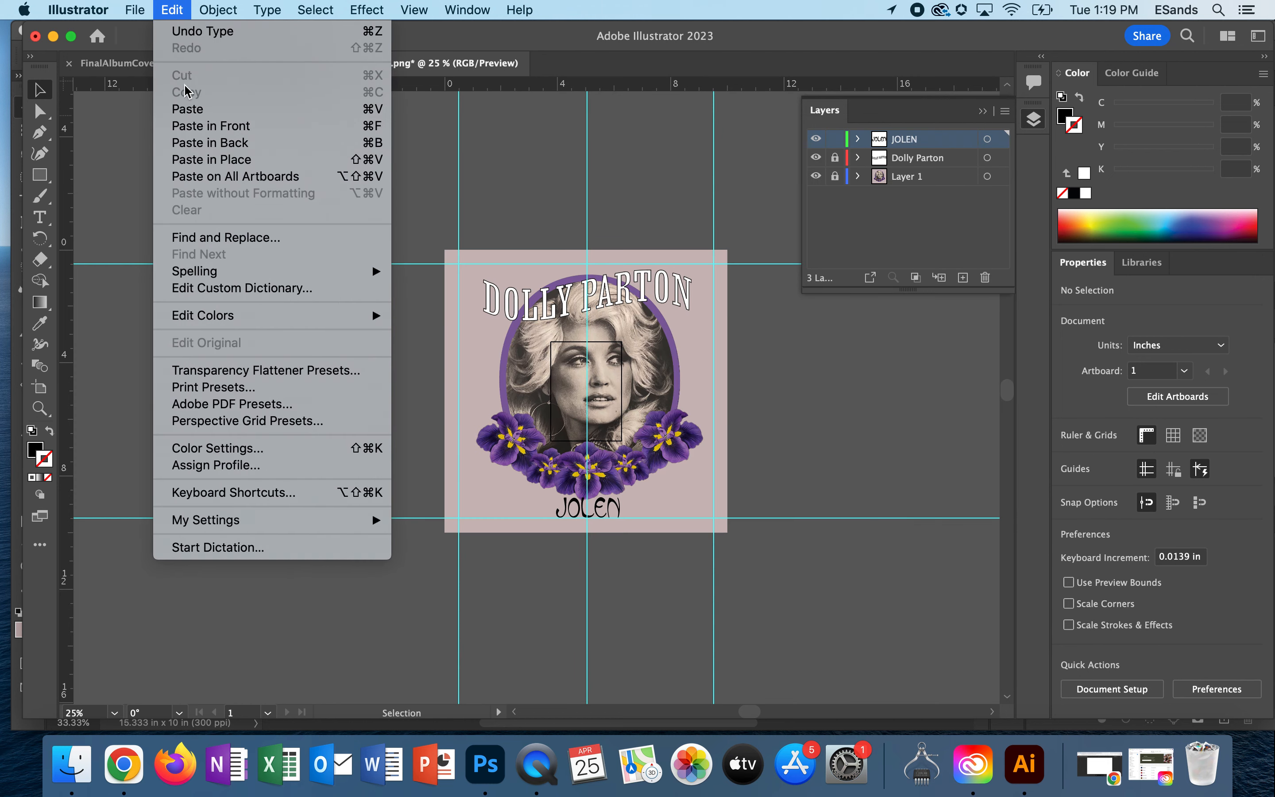
pyautogui.moveTo(213, 355)
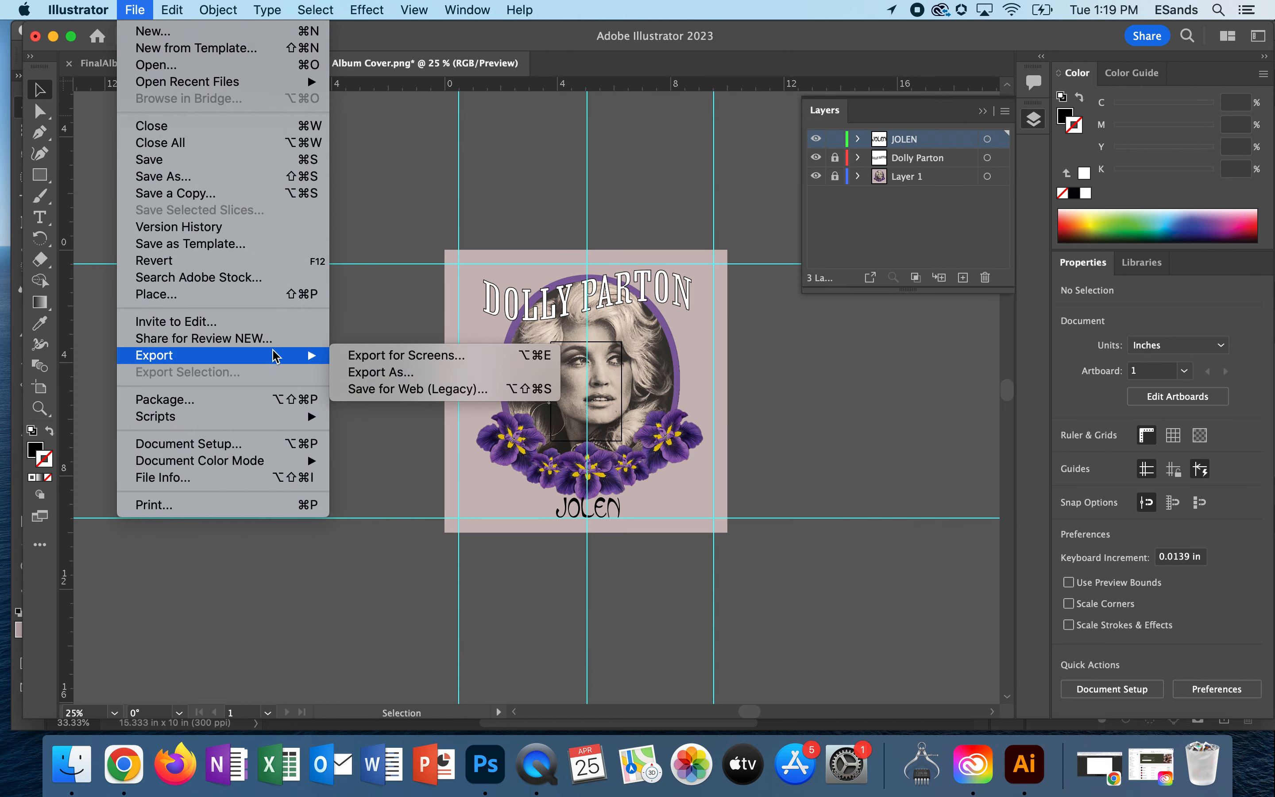
pyautogui.click(390, 372)
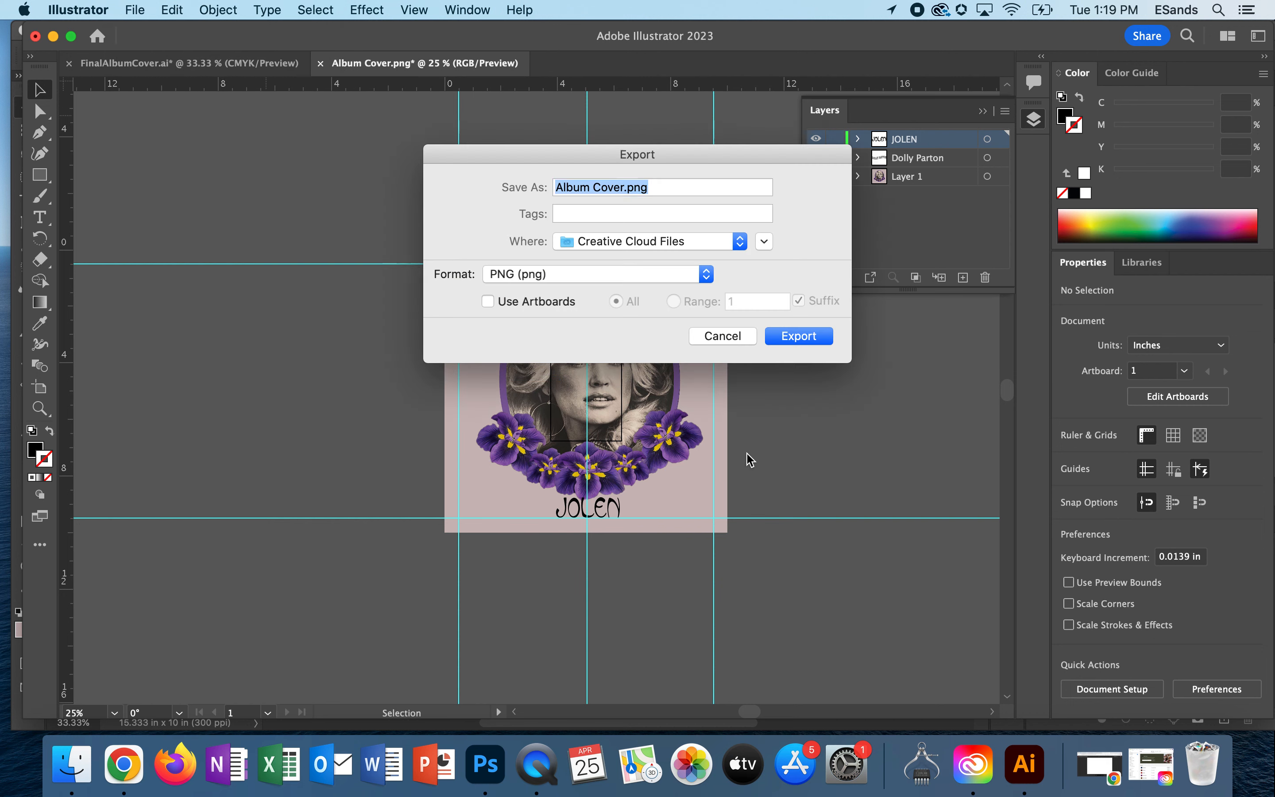
pyautogui.click(524, 271)
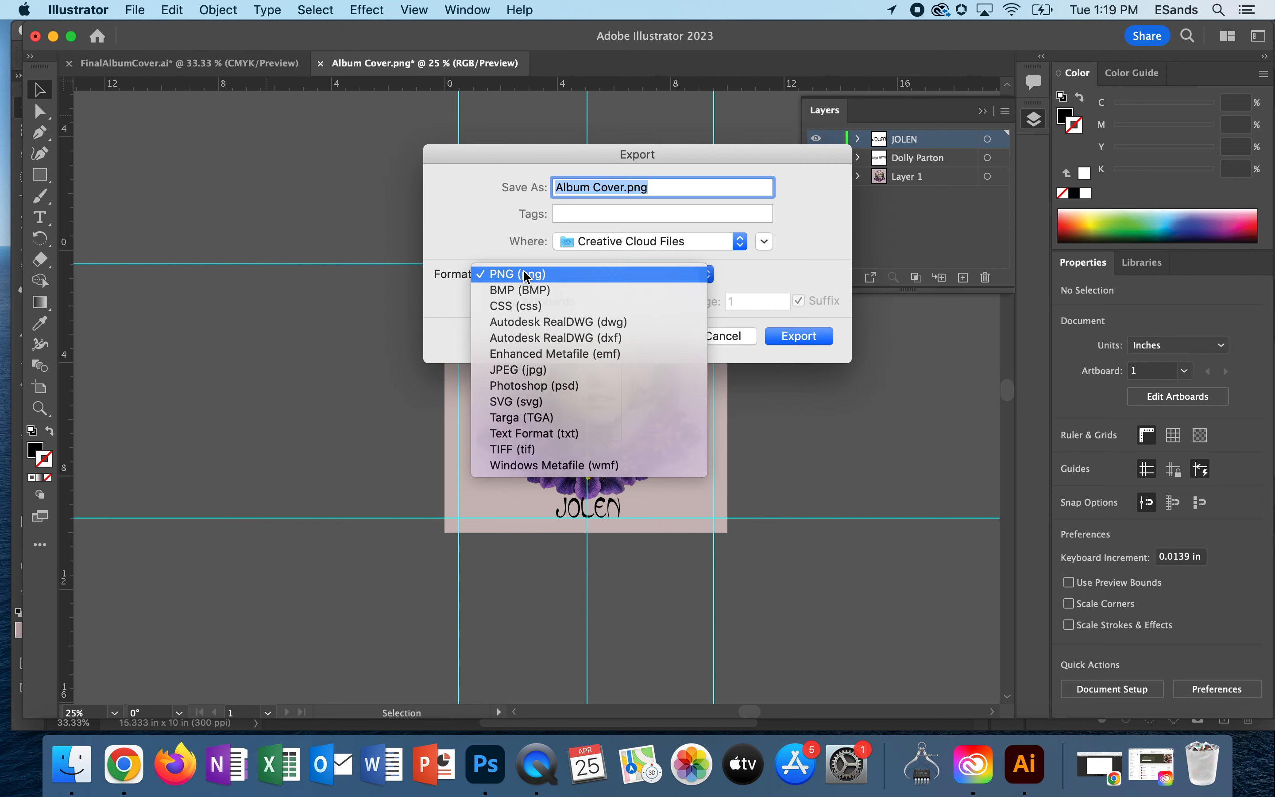
pyautogui.click(523, 270)
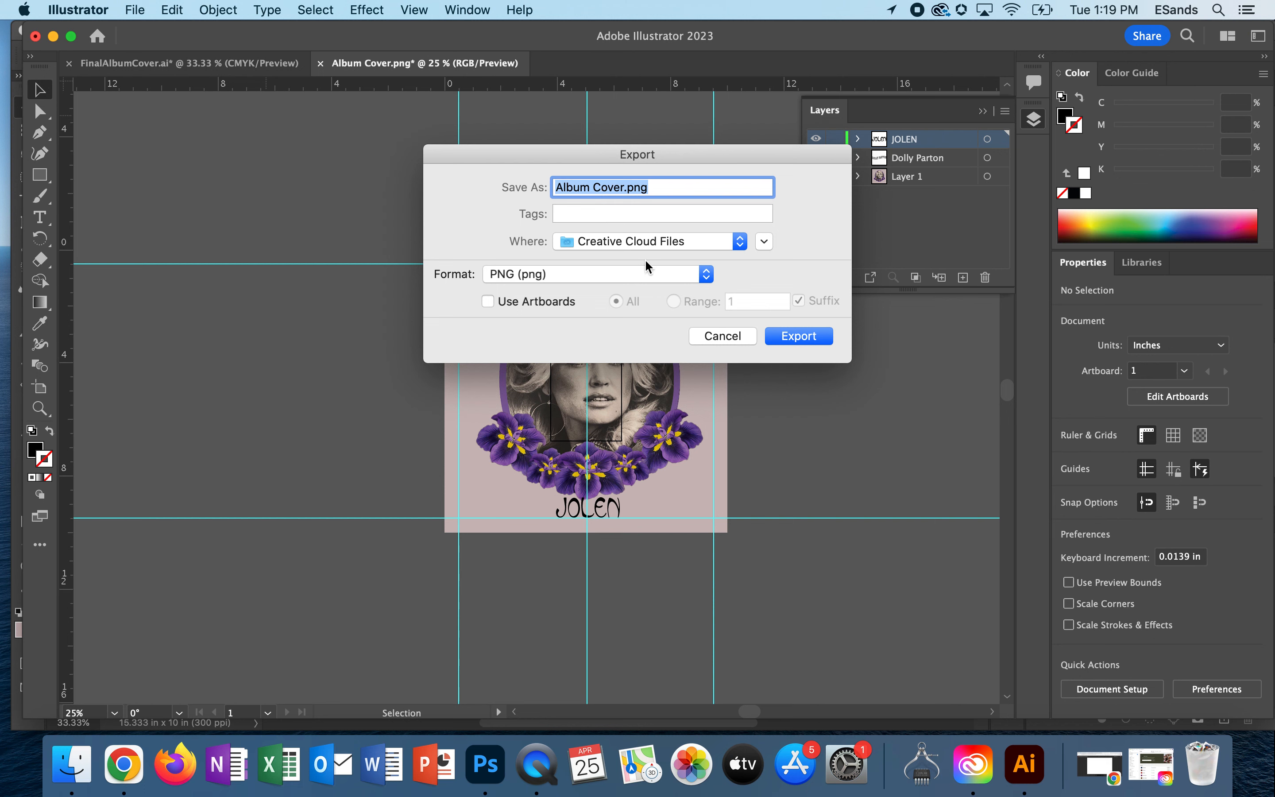
pyautogui.click(711, 335)
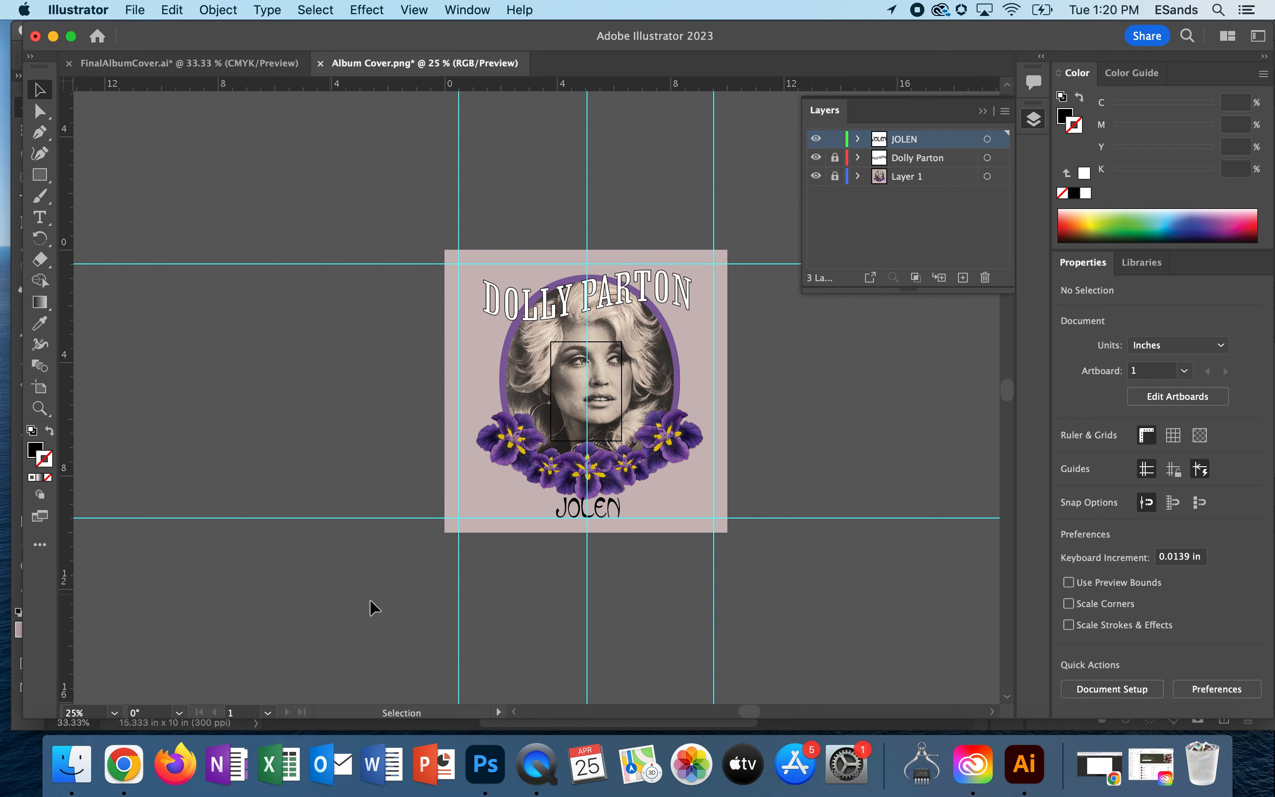